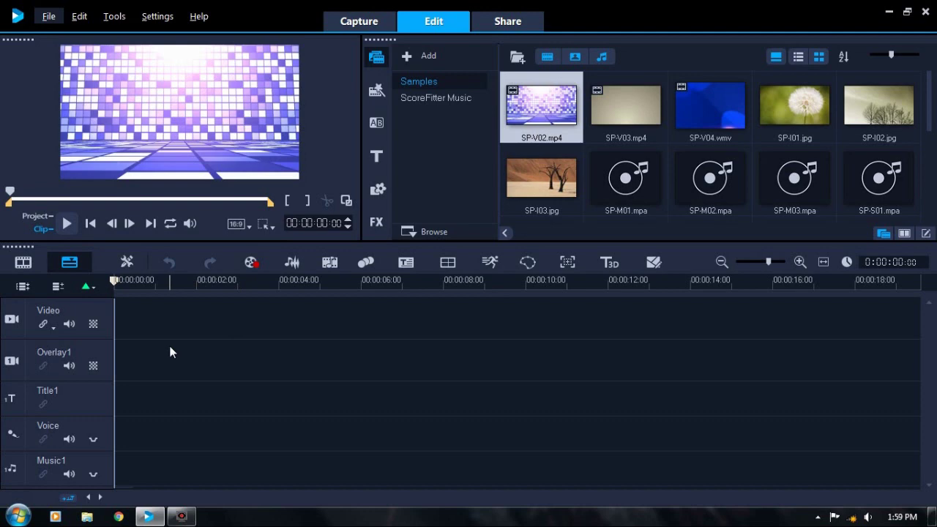
Step: Browse to the Gif folder in the Pictures library and preview the animasi-bergerak-hewan-lucu-gif image, closing its viewer
left_click(172, 321)
left_click(87, 516)
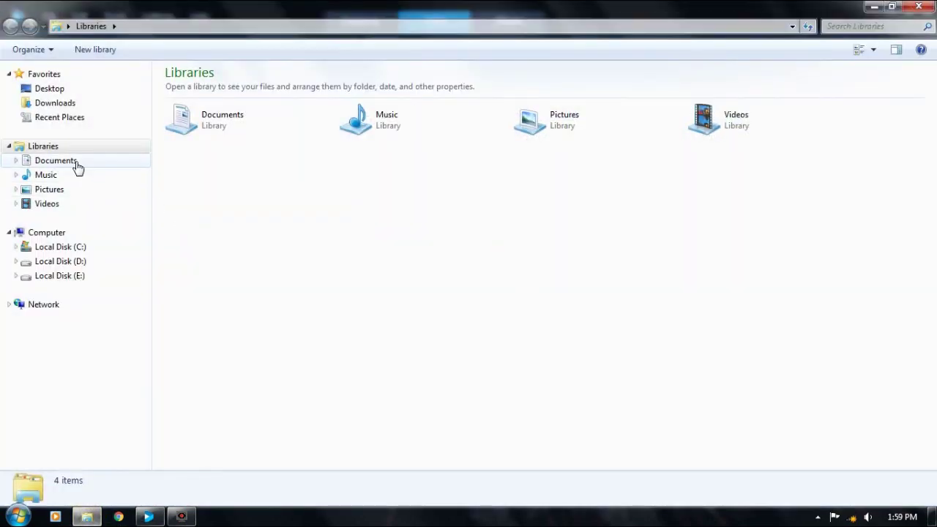
left_click(77, 162)
left_click(75, 188)
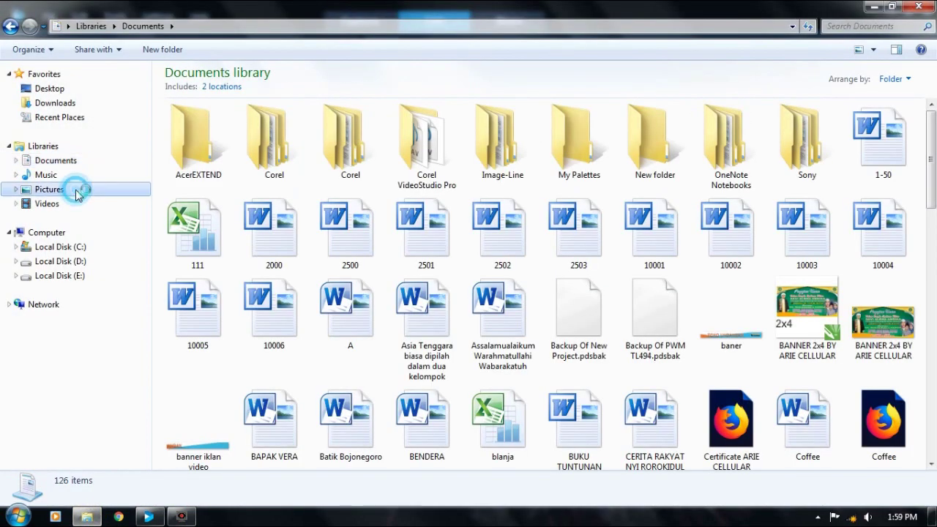
double_click(195, 167)
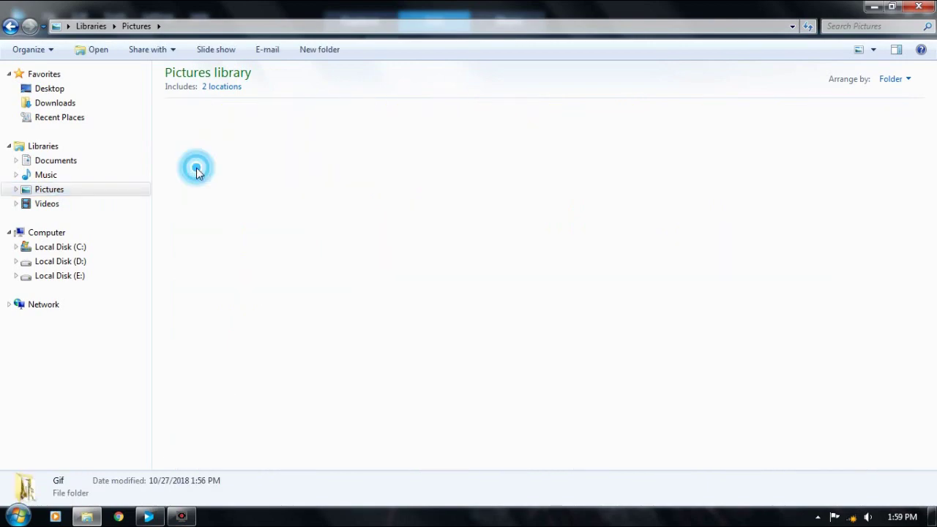
left_click(196, 169)
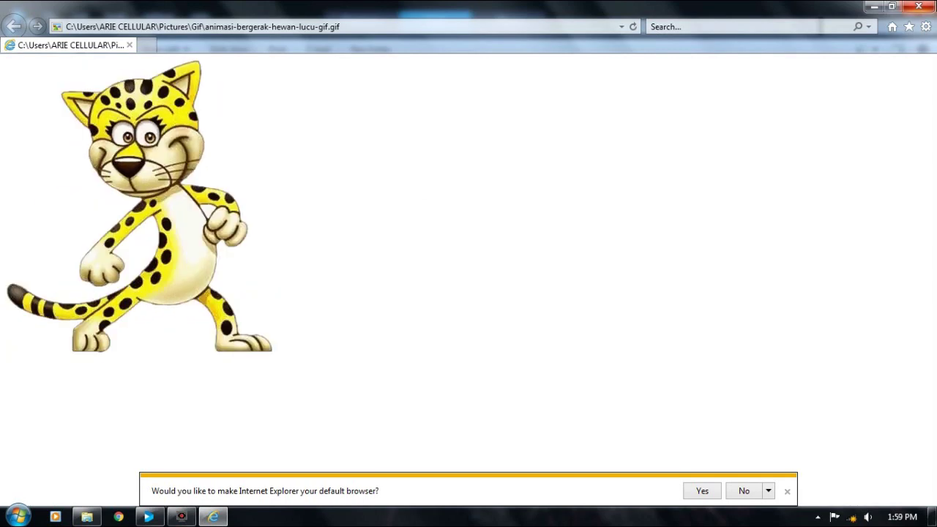
left_click(919, 5)
Step: Preview the fire_monkey GIF animation and close both its viewer and the Gif folder window
double_click(275, 136)
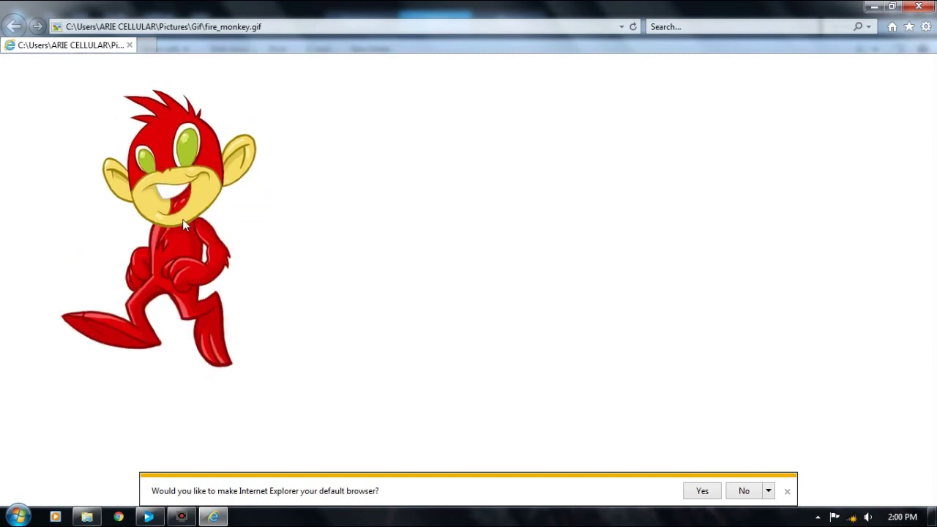
left_click(920, 7)
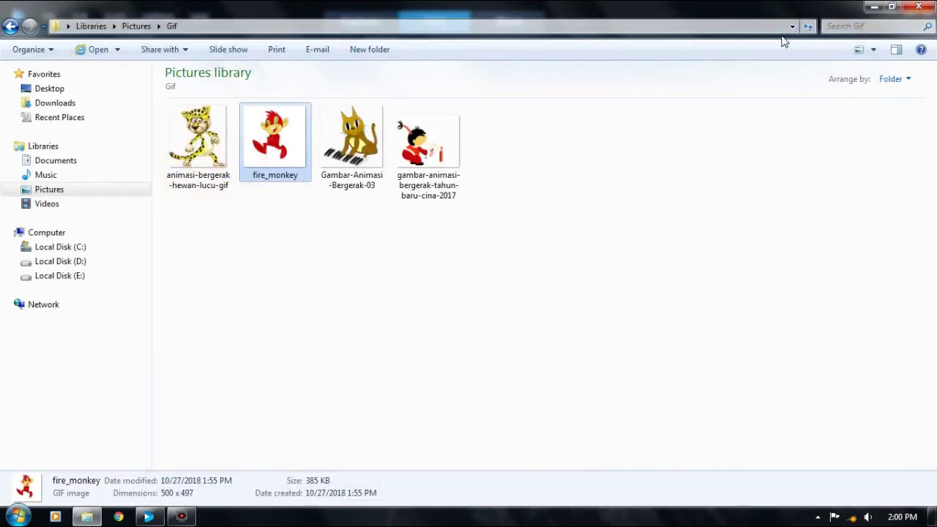
left_click(920, 7)
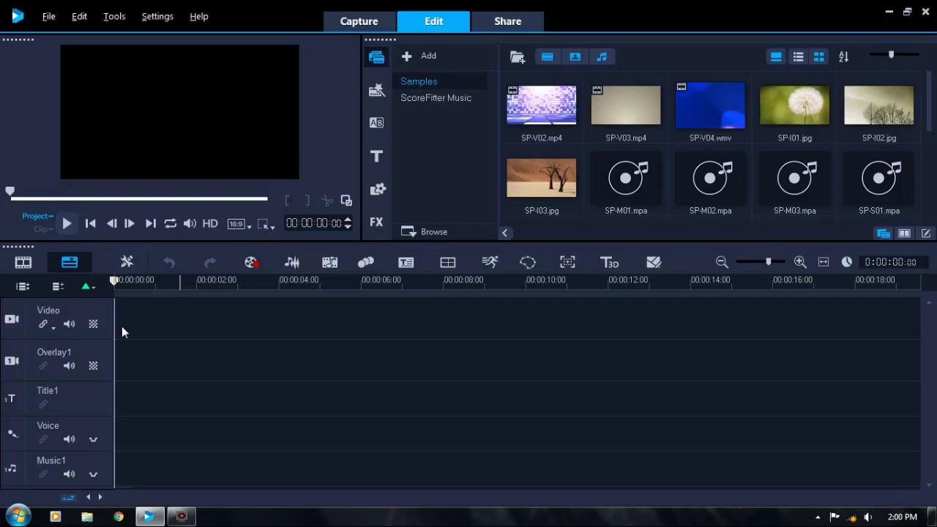
Step: Insert fire_monkey.gif from the Pictures library's Gif folder at the start of the Overlay1 track
left_click(86, 516)
left_click(98, 189)
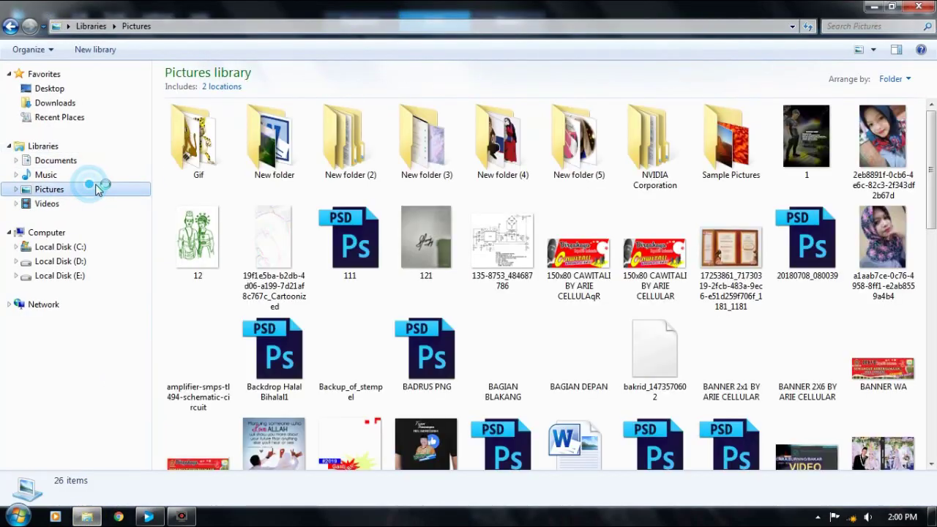
double_click(205, 152)
left_click(256, 148)
left_click_drag(256, 149, 171, 352)
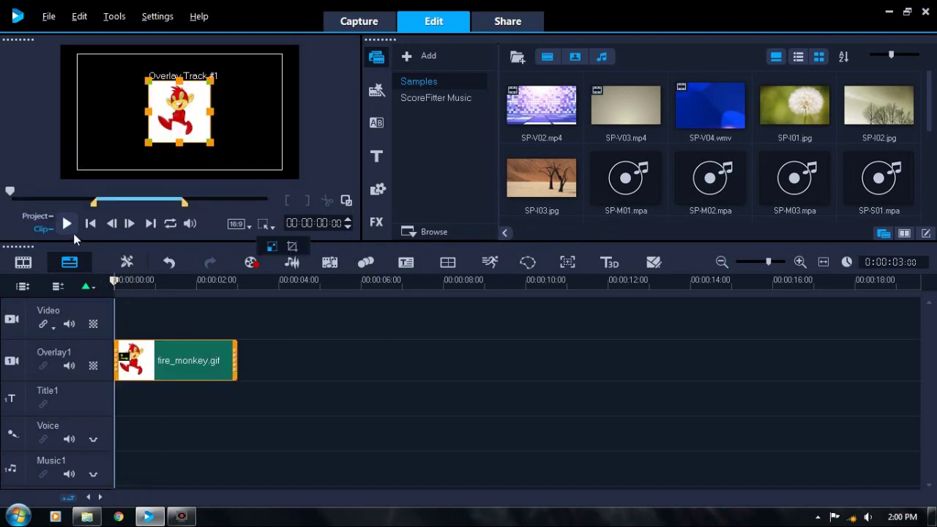
Step: Play the fire_monkey.gif overlay clip and replay the project from the start to check whether the GIF animates
left_click(72, 231)
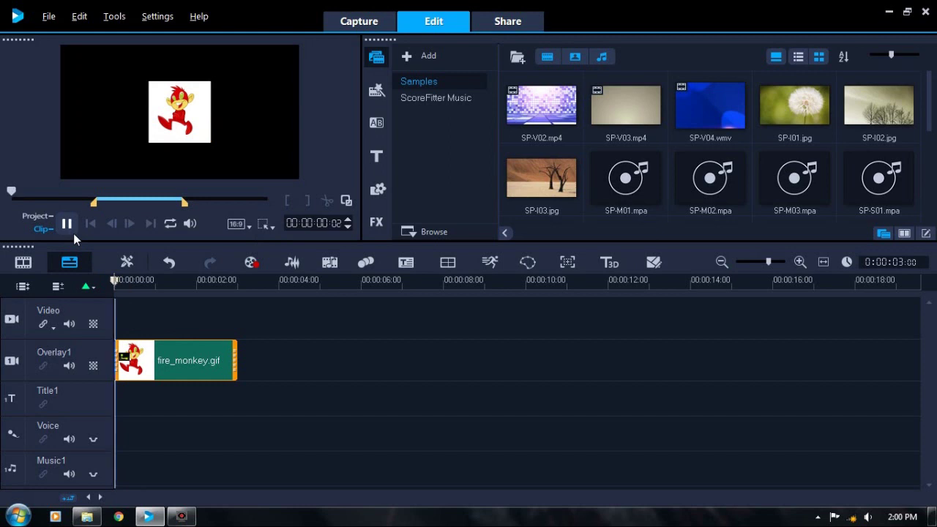
left_click(183, 393)
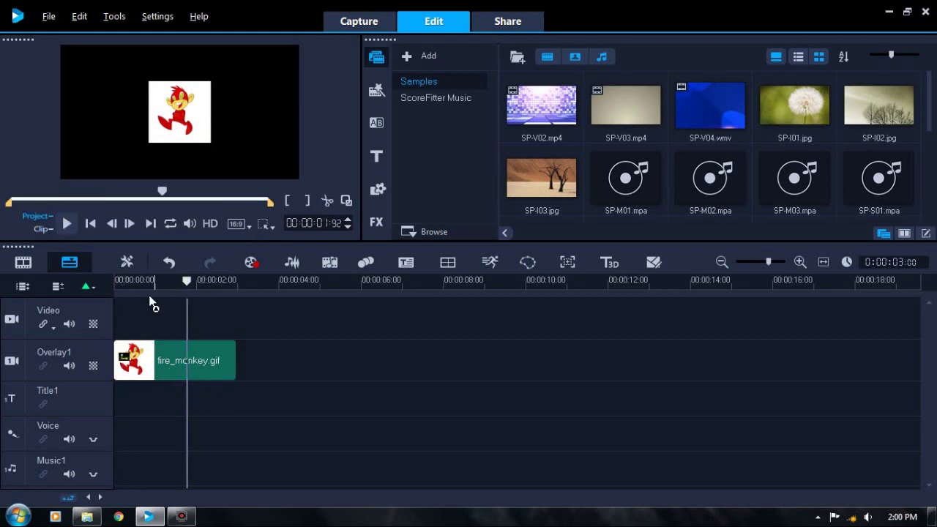
left_click(90, 223)
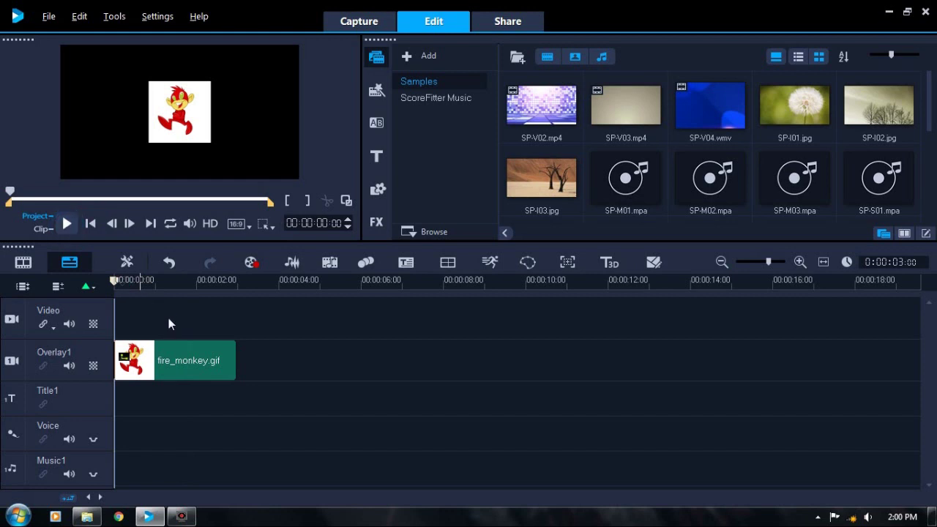
key("space")
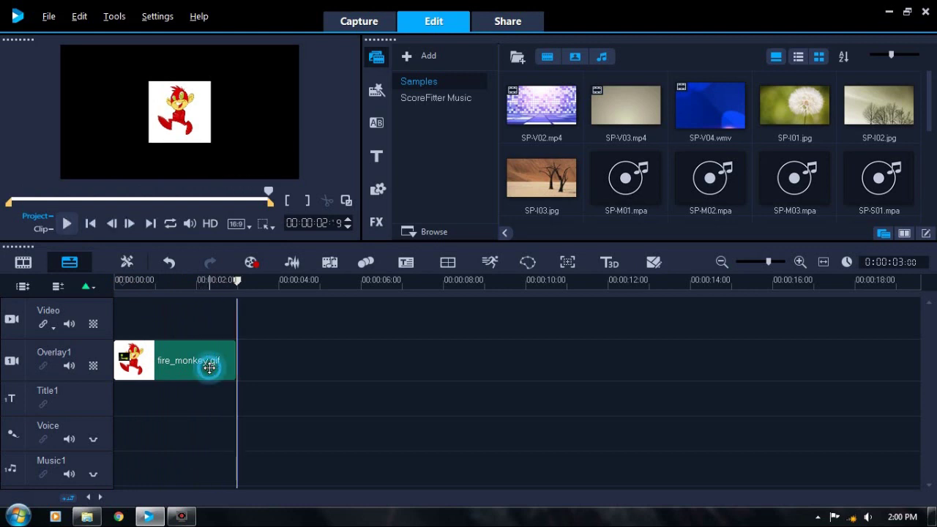
left_click(179, 362)
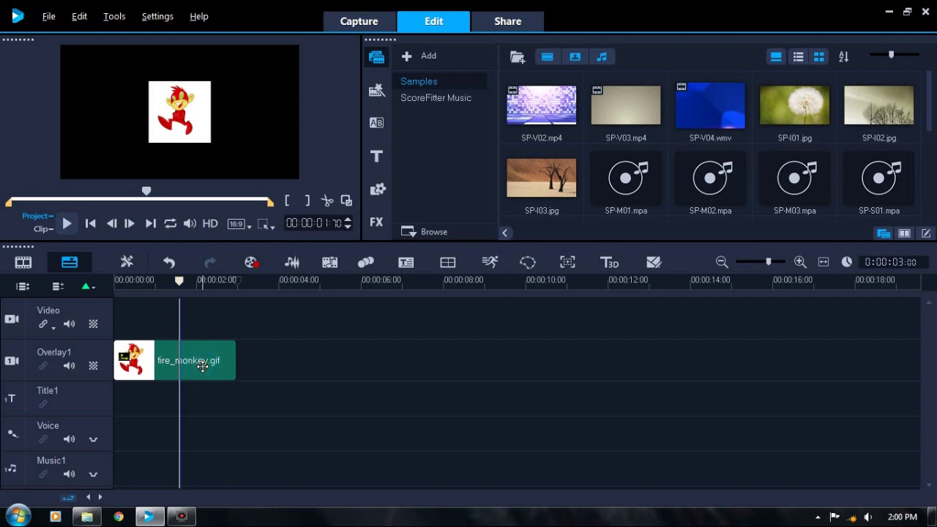
Step: Delete the fire_monkey.gif clip from Overlay1, and close VideoStudio and the Gif folder window
left_click(203, 367)
key("Delete")
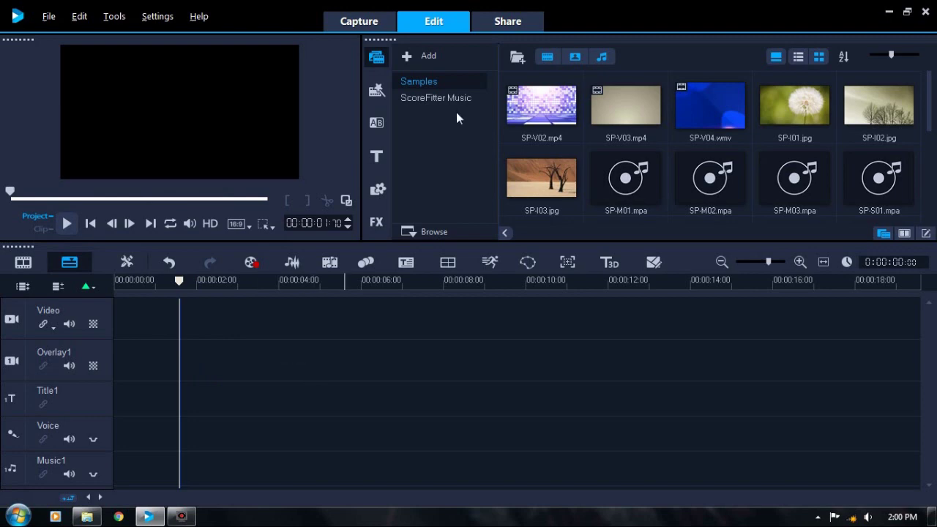
left_click(925, 13)
left_click(483, 290)
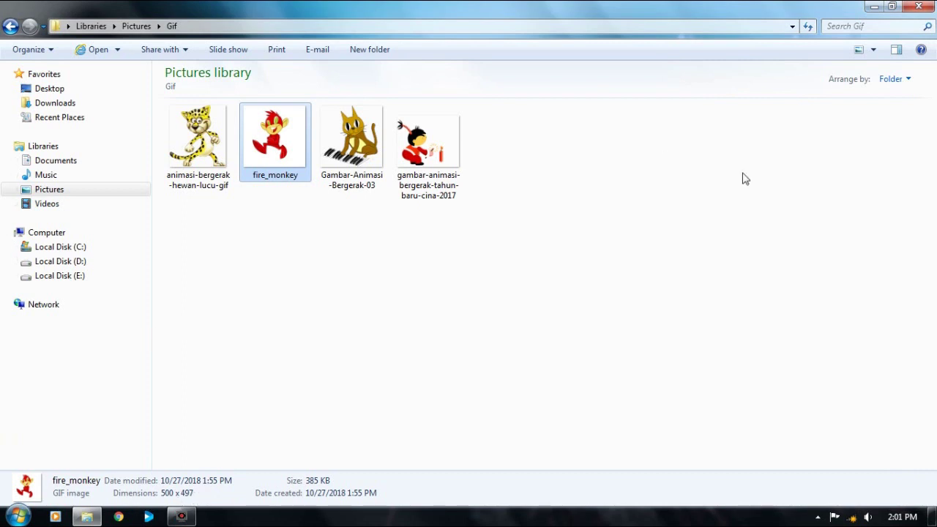
left_click(920, 7)
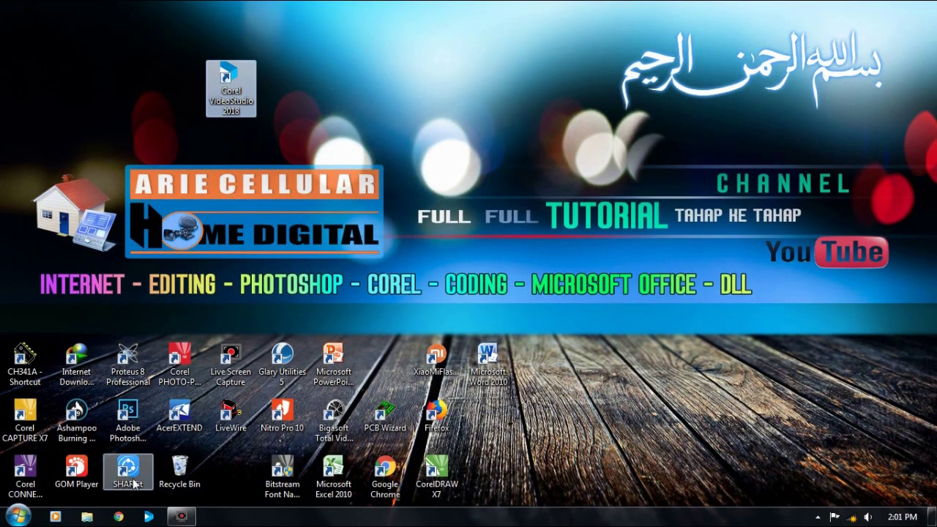
Step: Open the Programs folder inside Downloads and launch QuickTimeInstaller
left_click(94, 520)
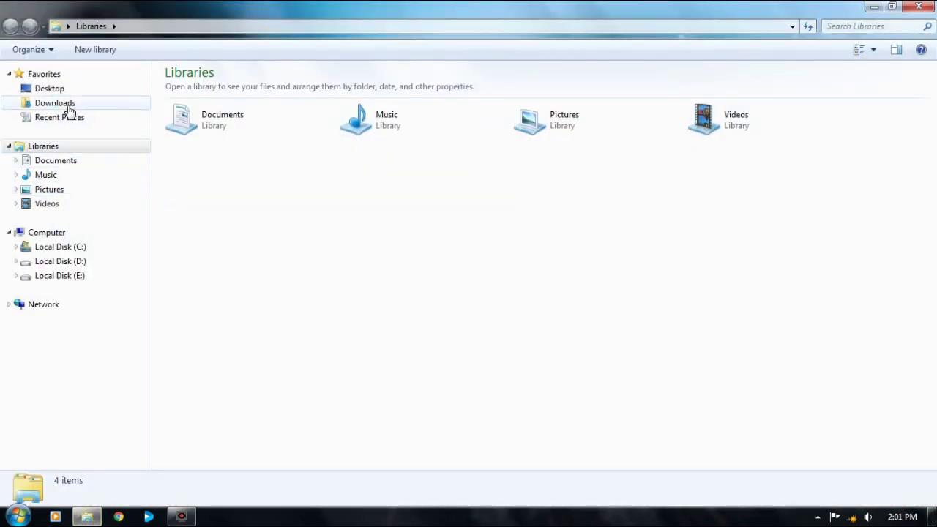
left_click(68, 104)
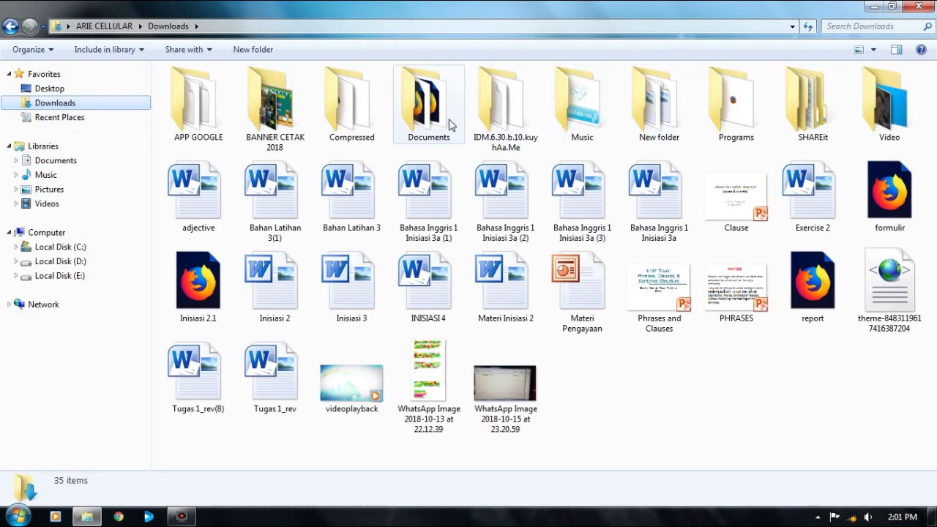
double_click(759, 134)
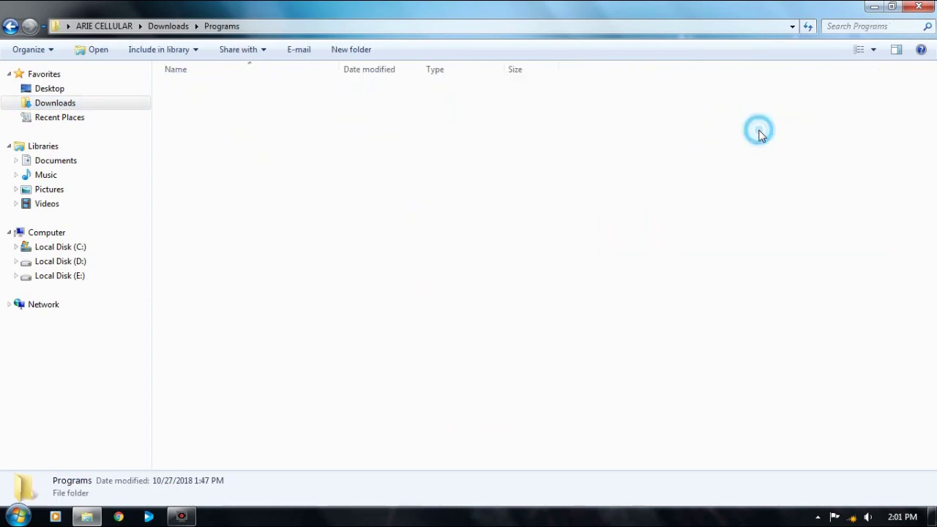
left_click(217, 93)
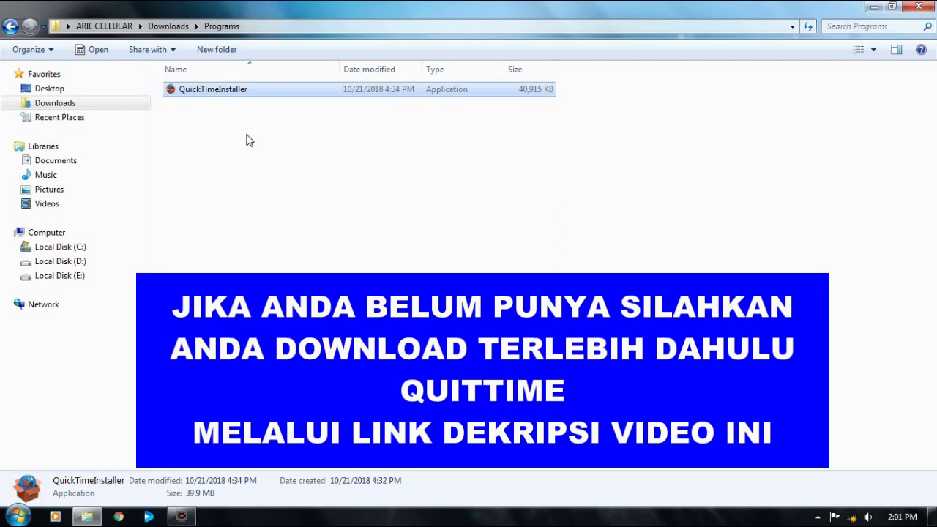
double_click(227, 93)
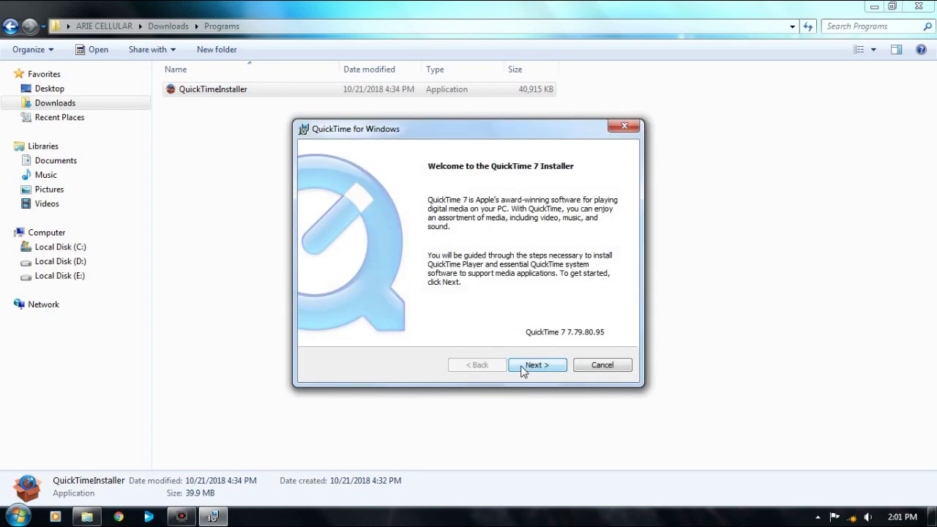
Step: Install QuickTime 7 with the Typical setup into C:\Program Files\QuickTime\ with desktop shortcuts, and finish the installer
left_click(522, 366)
left_click(554, 370)
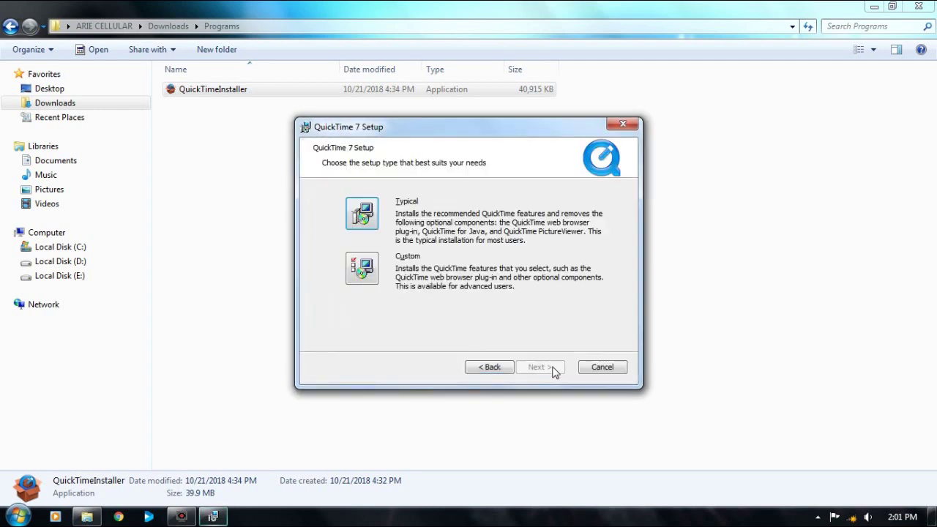
left_click(374, 217)
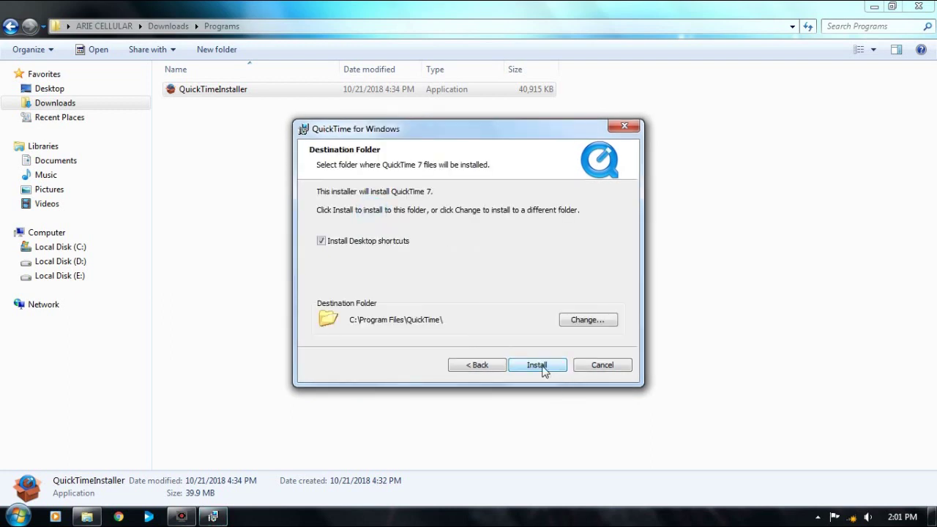
left_click(542, 368)
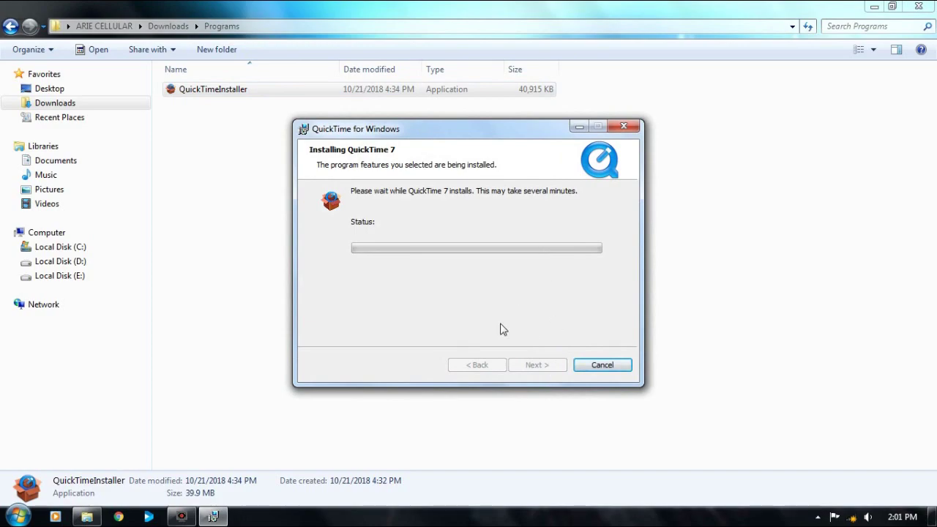
left_click(919, 6)
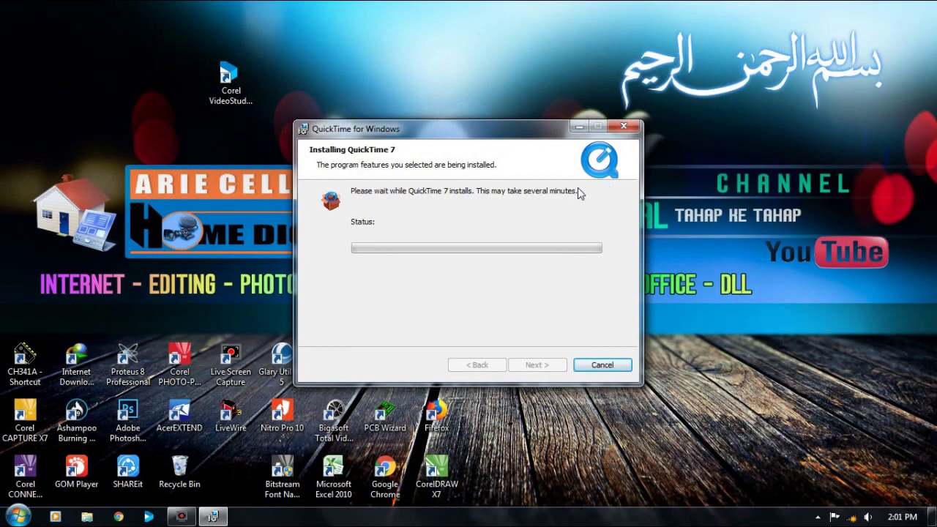
left_click_drag(449, 139, 632, 171)
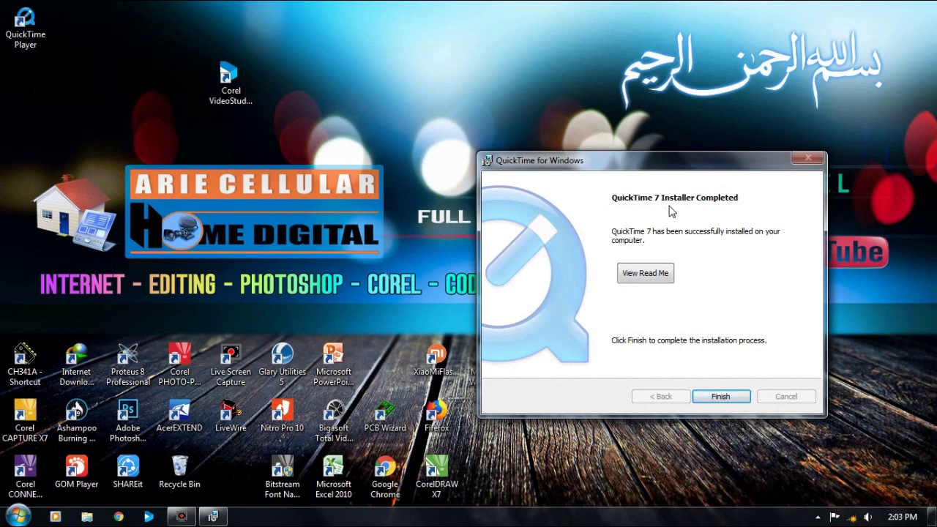
left_click(717, 399)
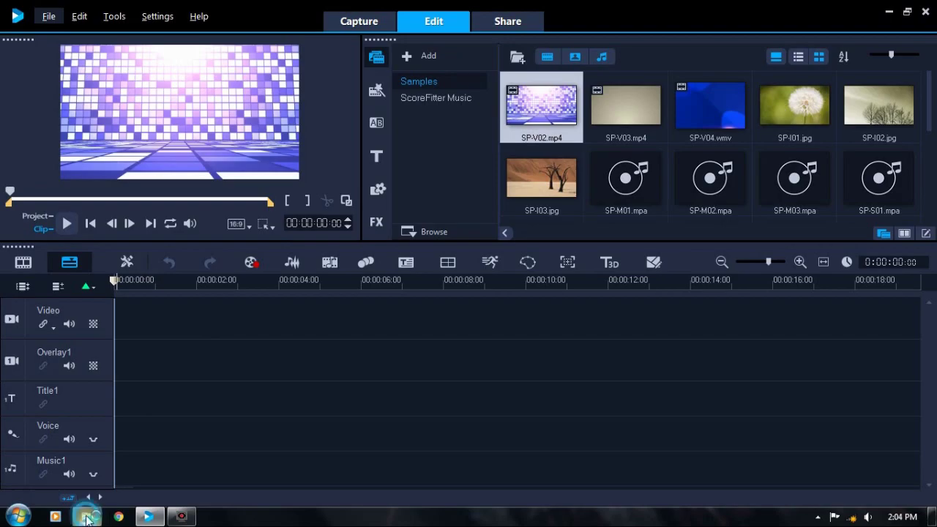
Step: Insert animasi-bergerak-hewan-lucu-gif.gif from the Pictures library's Gif folder near the start of the Overlay1 track
left_click(86, 518)
left_click(78, 190)
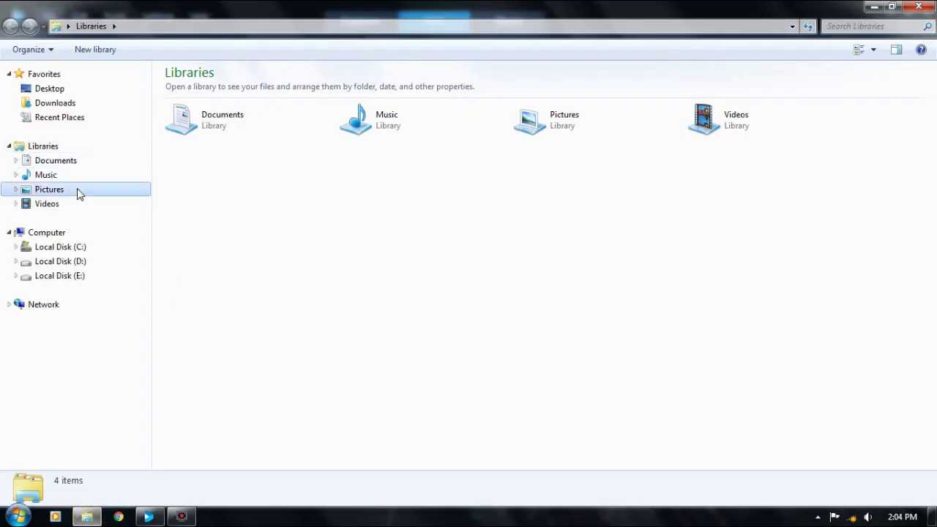
double_click(204, 172)
left_click_drag(211, 154, 127, 360)
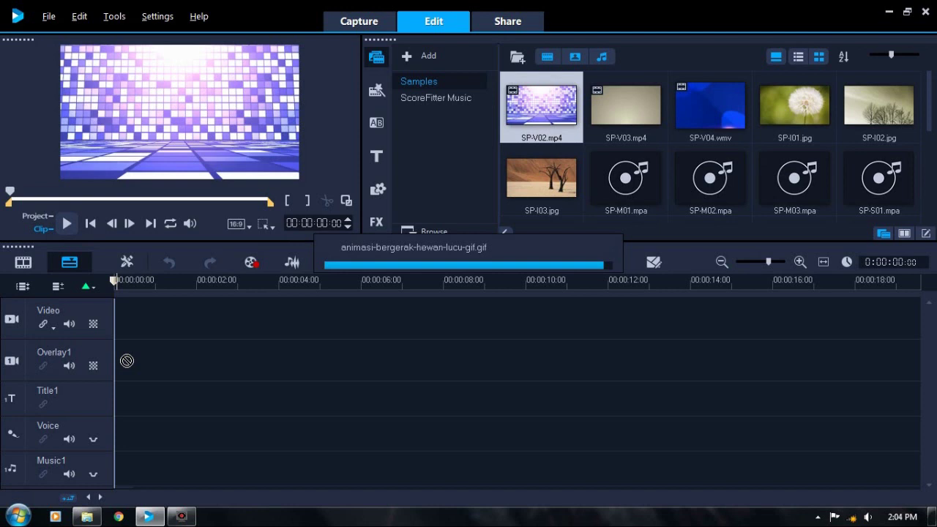
left_click_drag(126, 360, 132, 363)
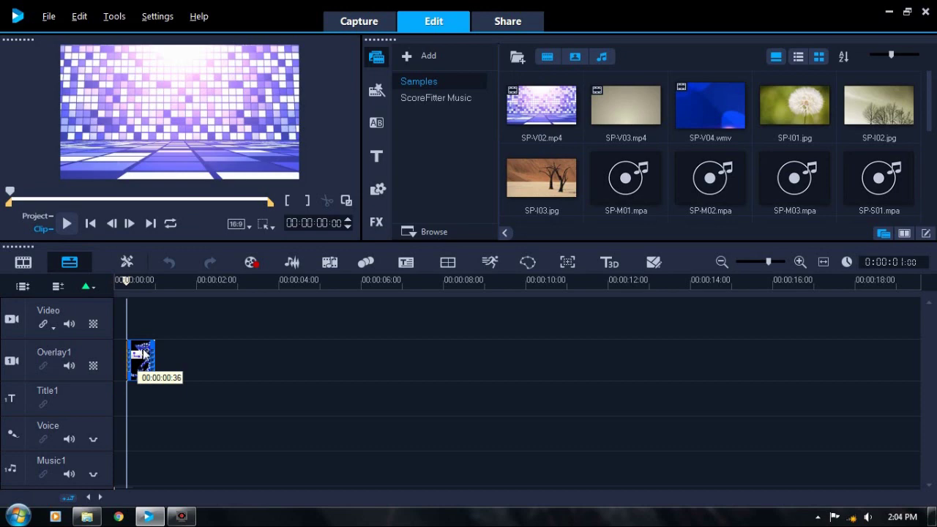
left_click(144, 354)
Step: Enlarge the leopard GIF overlay in the preview from two opposite corners and deselect the clip
left_click_drag(154, 142, 133, 163)
left_click_drag(205, 81, 222, 60)
left_click(157, 330)
left_click_drag(156, 330, 155, 329)
left_click(163, 321)
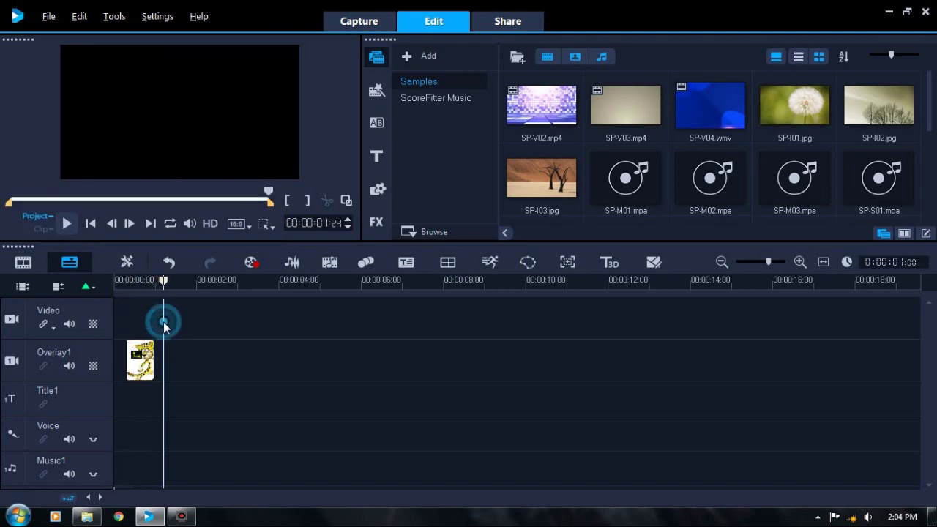
Step: Play the project from the start and replay the selected leopard overlay clip to check its animation
left_click(91, 223)
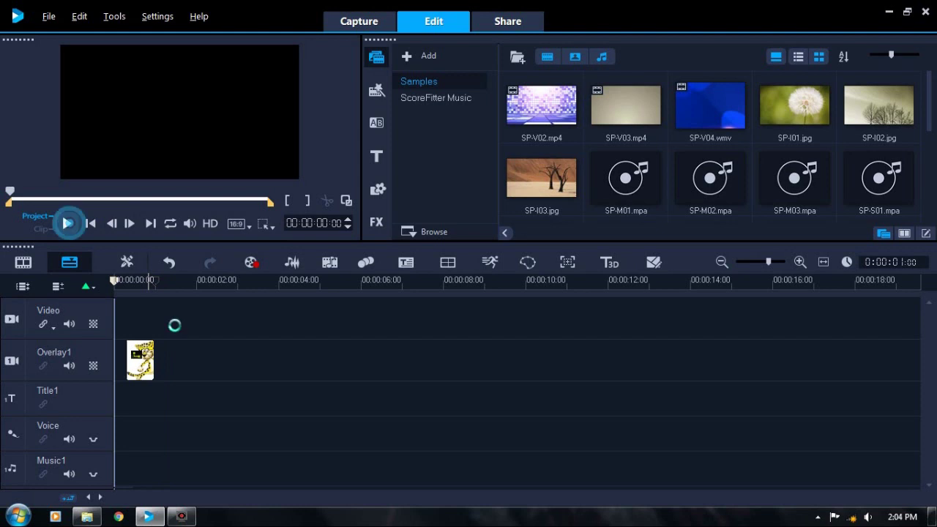
key("space")
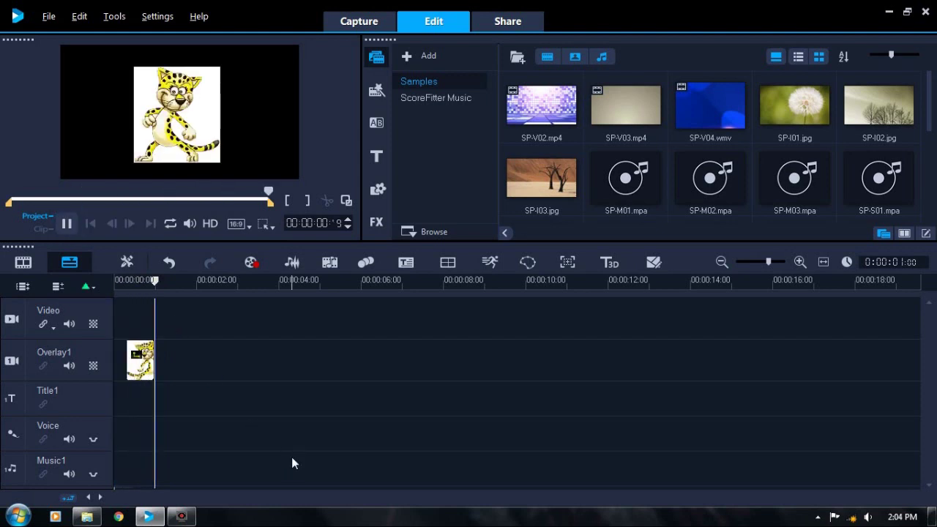
left_click(141, 370)
left_click(65, 224)
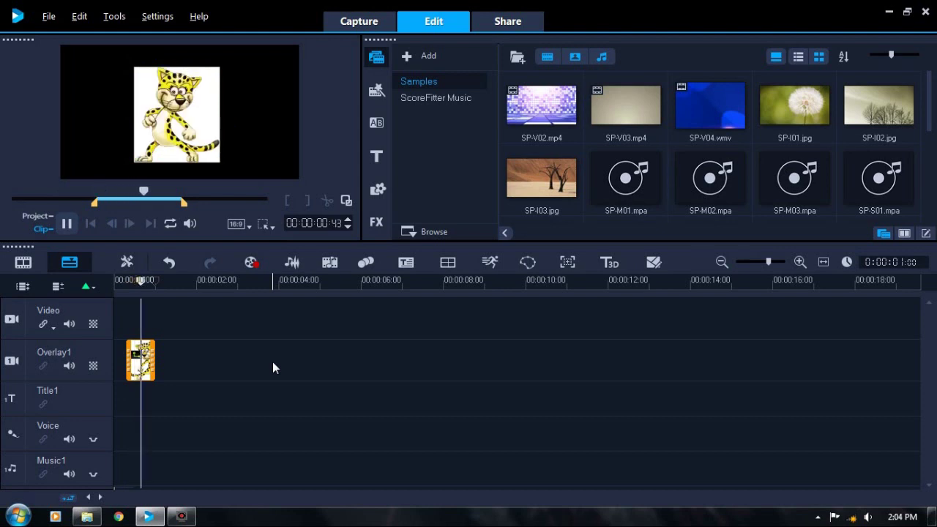
Step: Copy the leopard GIF clip three times on Overlay1, placing the copies end to end directly after the original
left_click(143, 353)
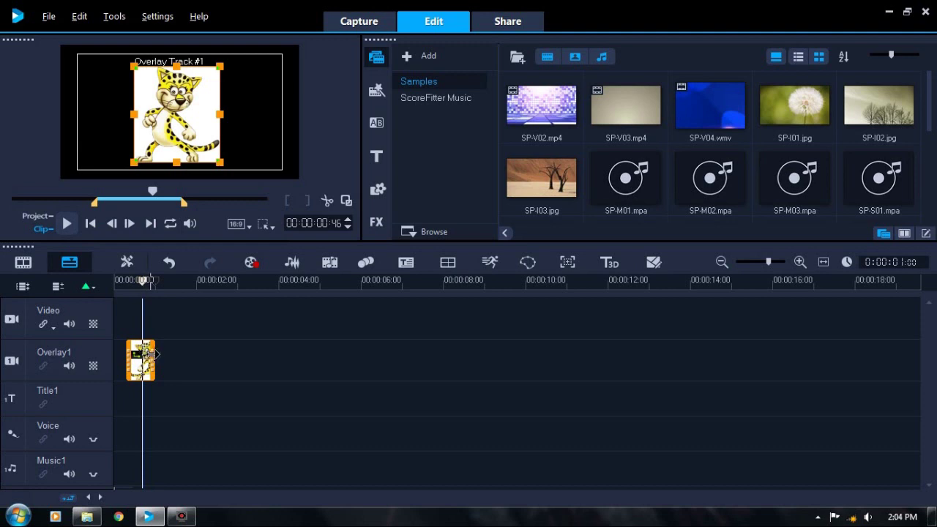
right_click(144, 360)
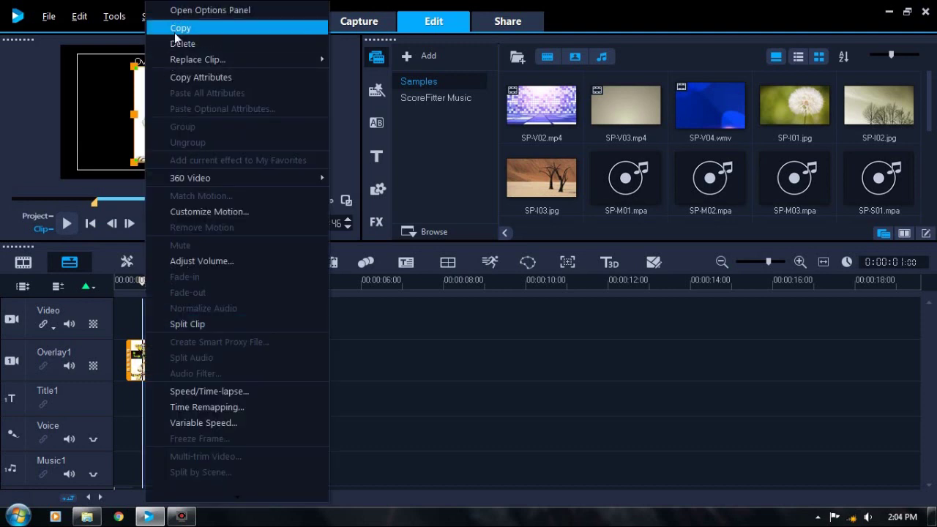
left_click(177, 28)
left_click(156, 359)
right_click(161, 358)
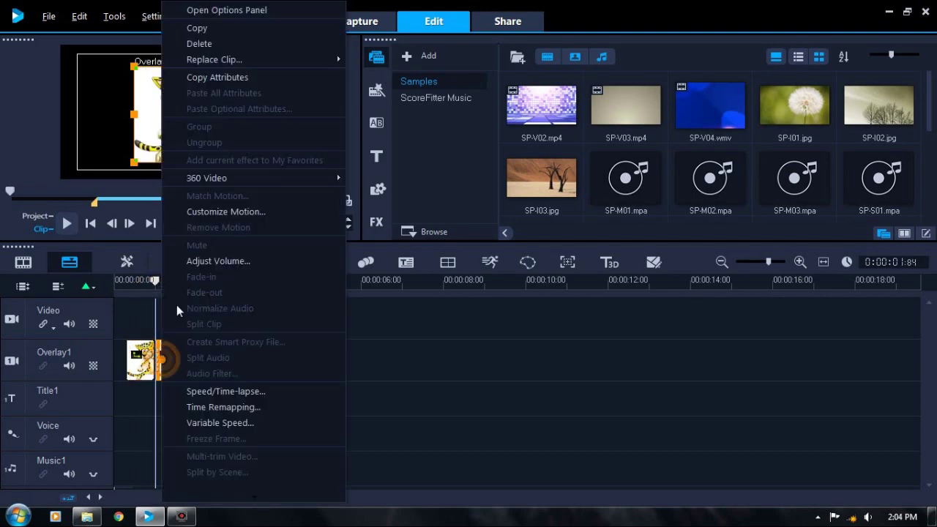
left_click(198, 28)
left_click(196, 359)
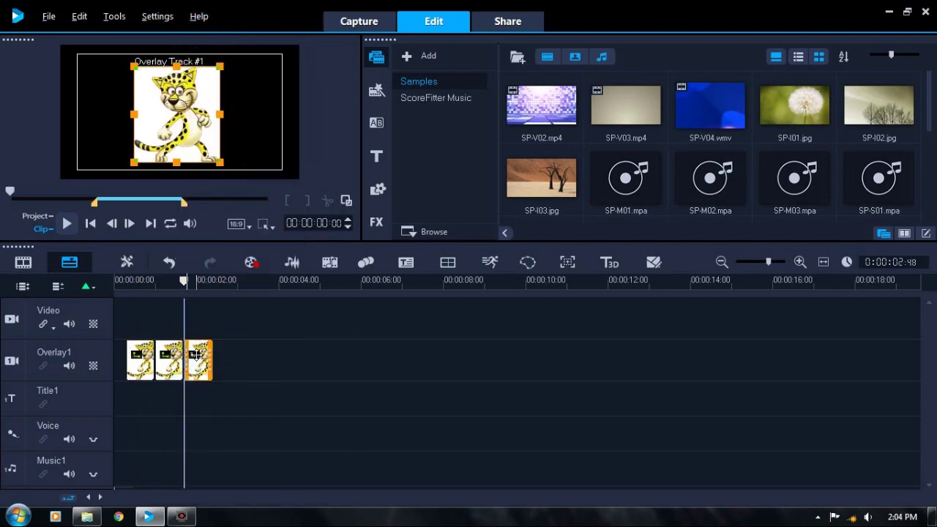
right_click(196, 356)
left_click(294, 29)
left_click(213, 360)
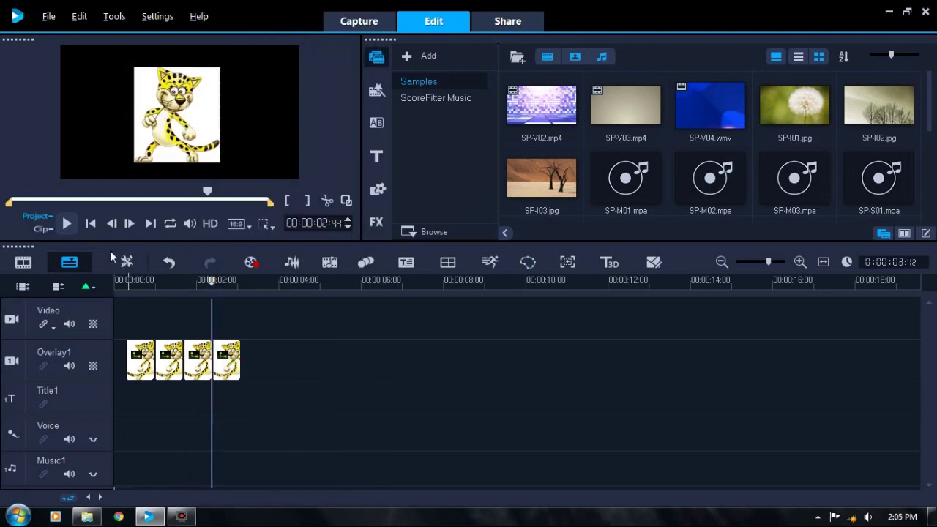
Step: Play the project twice from the start to check the repeated leopard animation
left_click(96, 226)
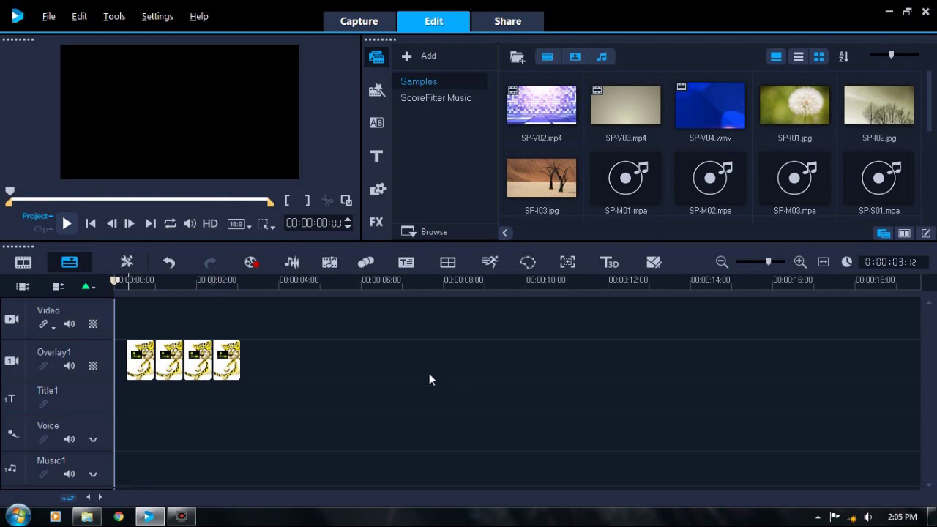
key("space")
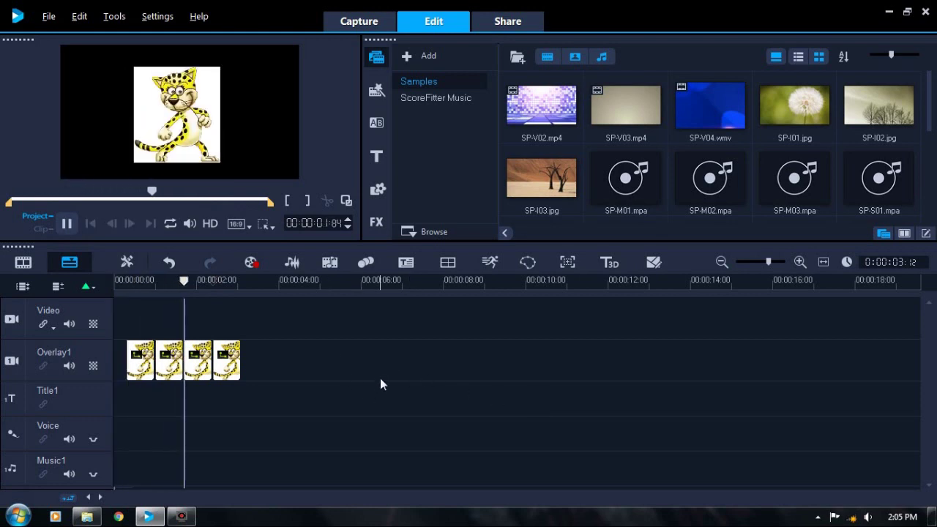
left_click(226, 324)
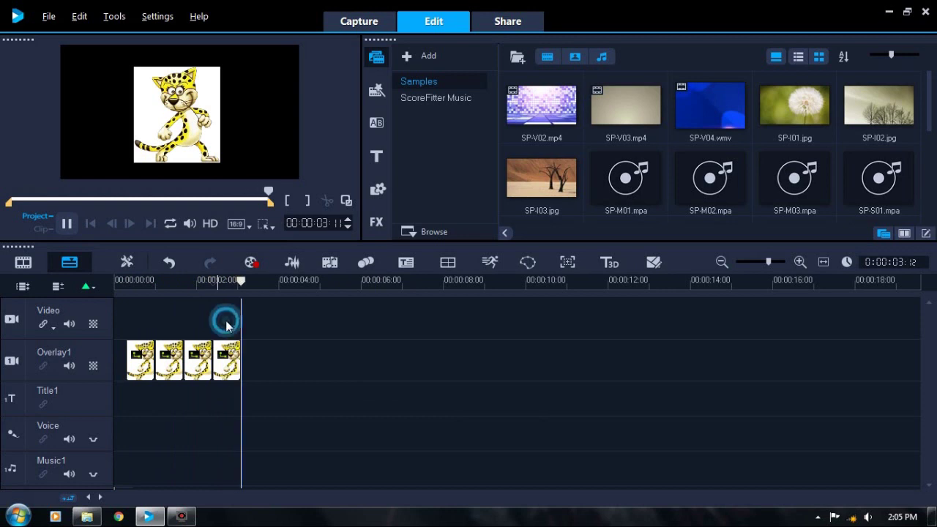
left_click(226, 324)
left_click(91, 224)
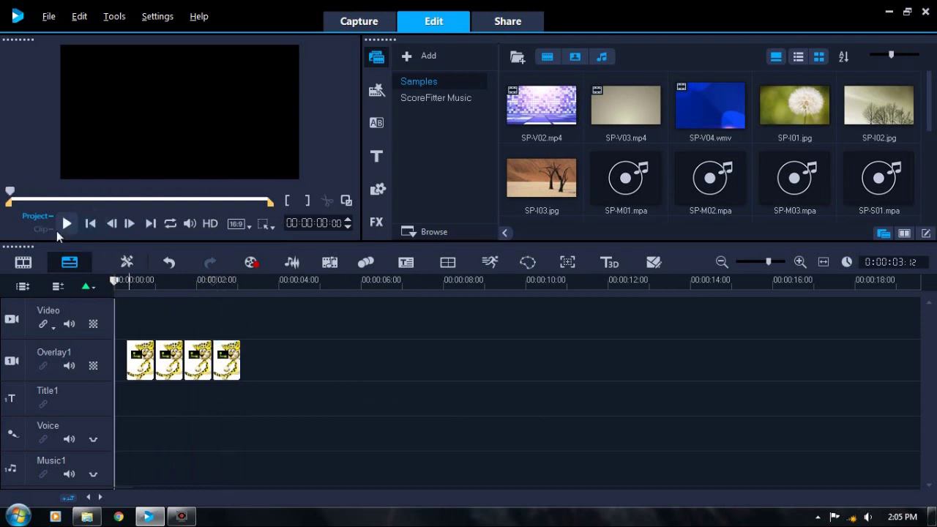
left_click(140, 298)
key("space")
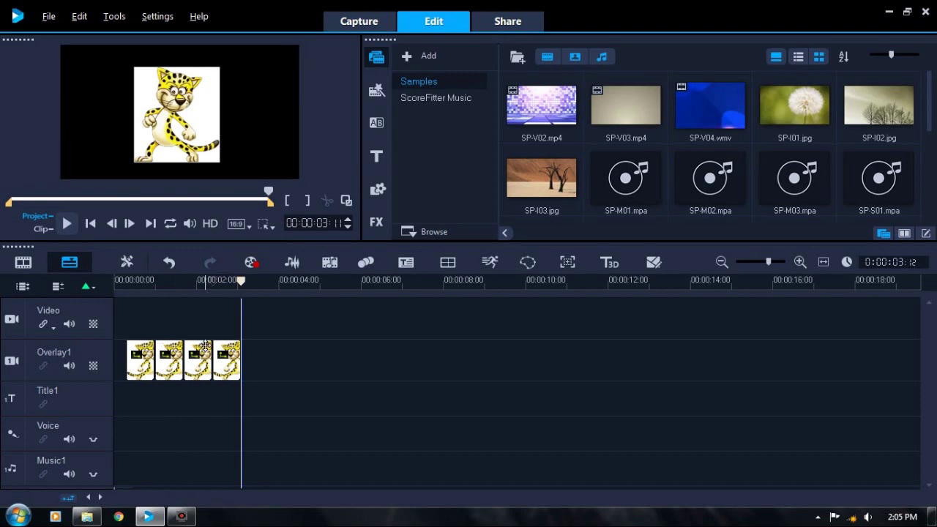
Step: Insert fire_monkey.gif from the Gif folder right after the last leopard clip on Overlay1 and play the project
left_click(88, 517)
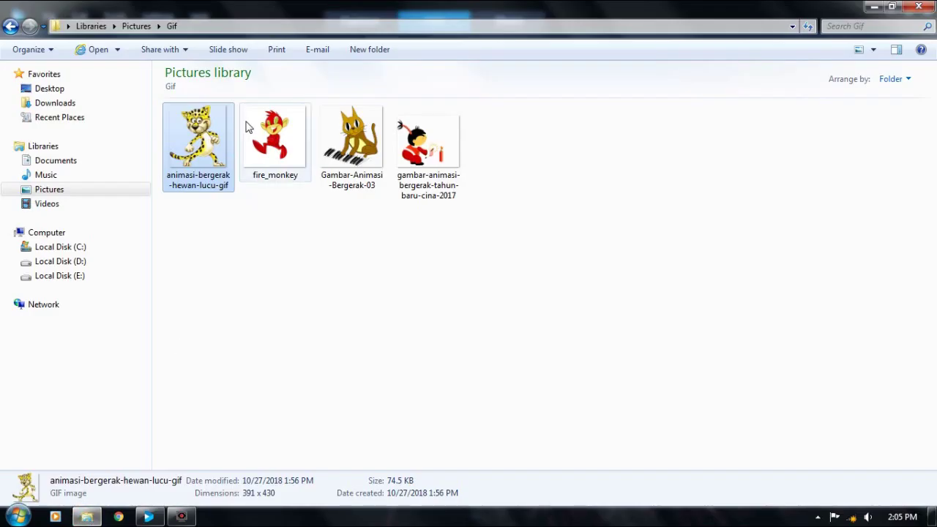
left_click_drag(263, 138, 238, 356)
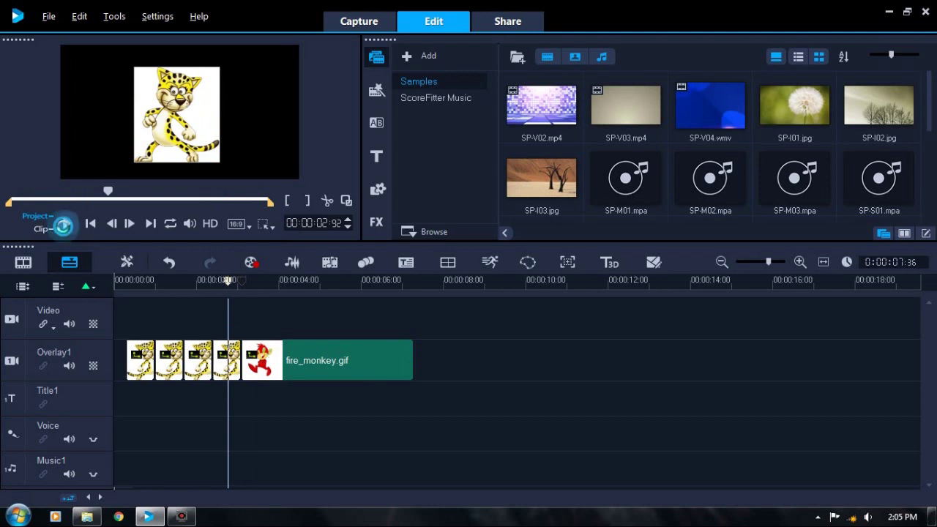
key("space")
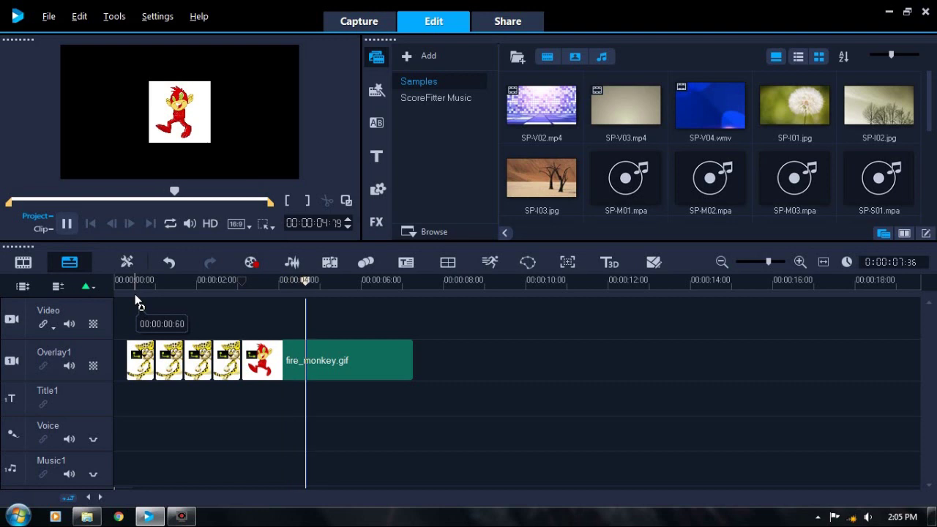
Step: Enlarge the fire_monkey.gif overlay from two opposite corners to the full preview height and deselect the clip
left_click(173, 132)
left_click_drag(152, 142, 103, 181)
left_click_drag(212, 86, 252, 45)
left_click_drag(215, 112, 216, 110)
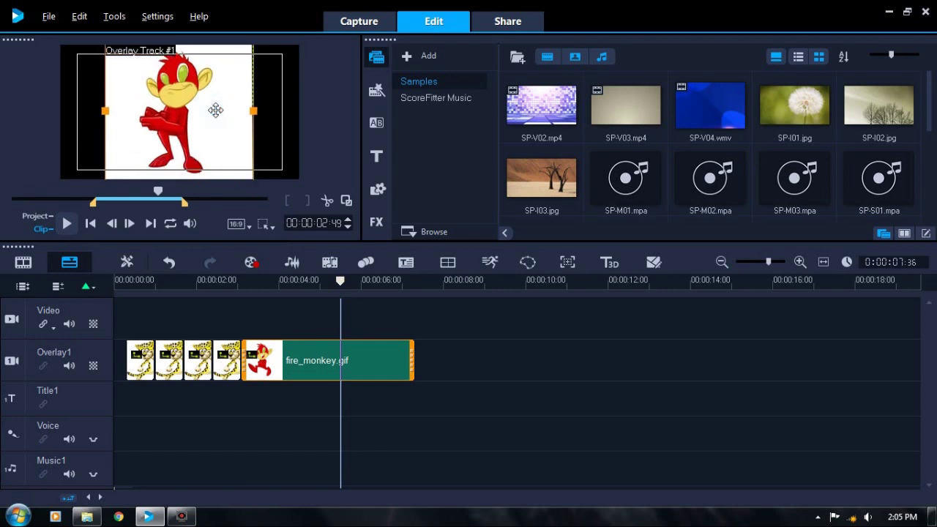
left_click(238, 319)
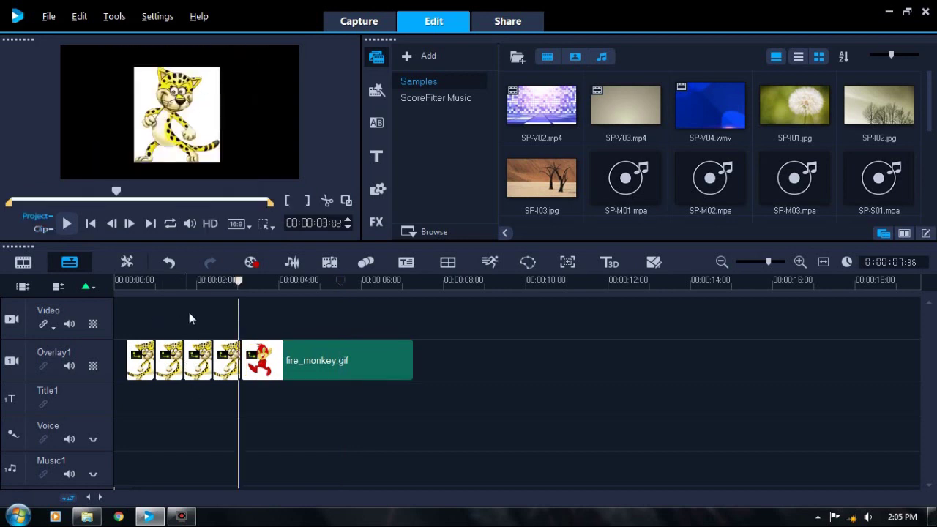
left_click(189, 319)
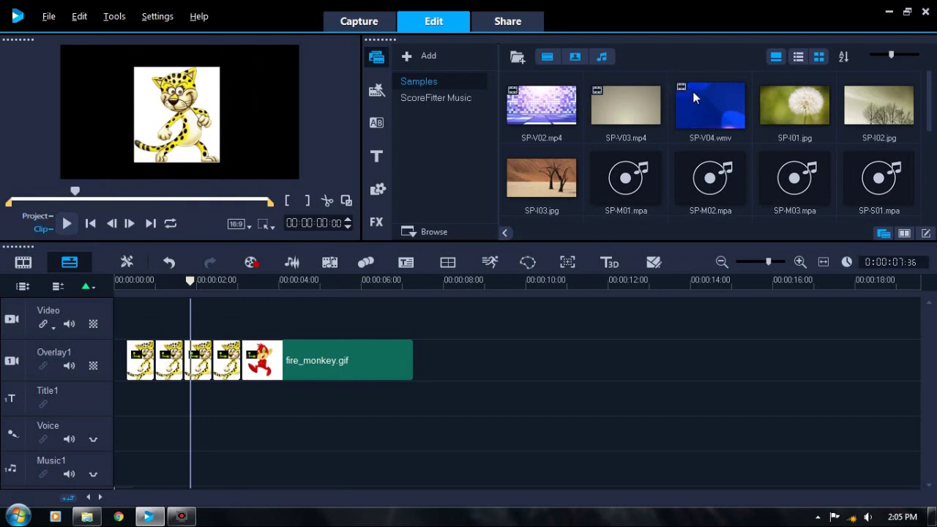
Step: Add the SP-V04.wmv sample clip to the start of the Video track as the background
left_click(699, 96)
left_click_drag(650, 182, 359, 344)
left_click(243, 366)
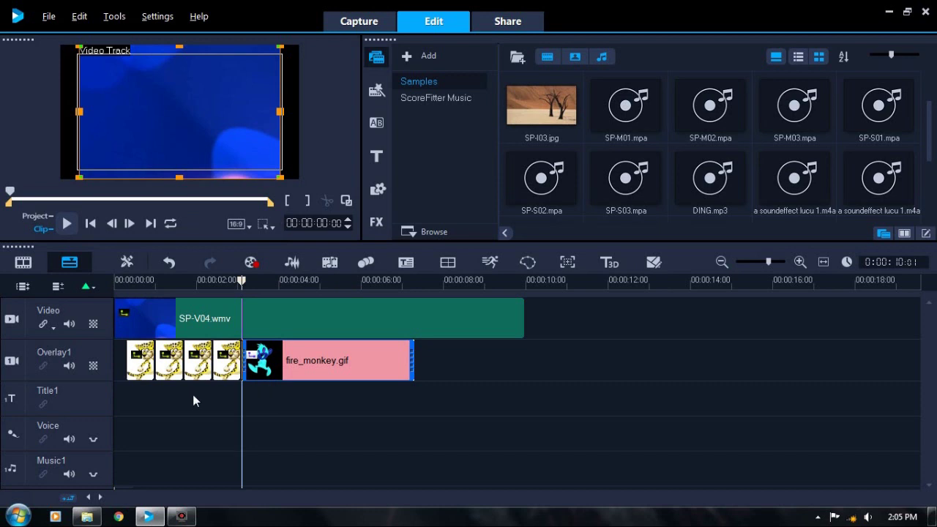
Step: Play the project from the start to check the GIF overlays over the blue background, and return to the beginning
left_click(230, 402)
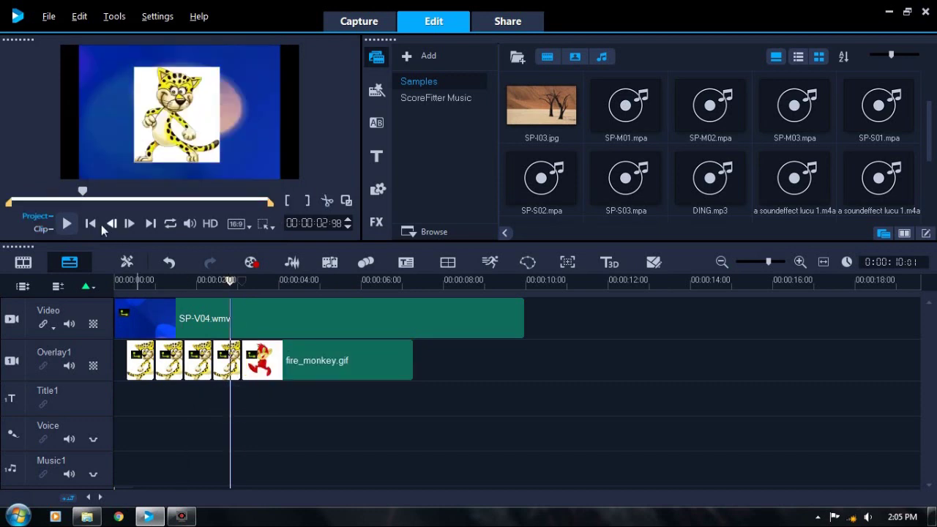
left_click(90, 223)
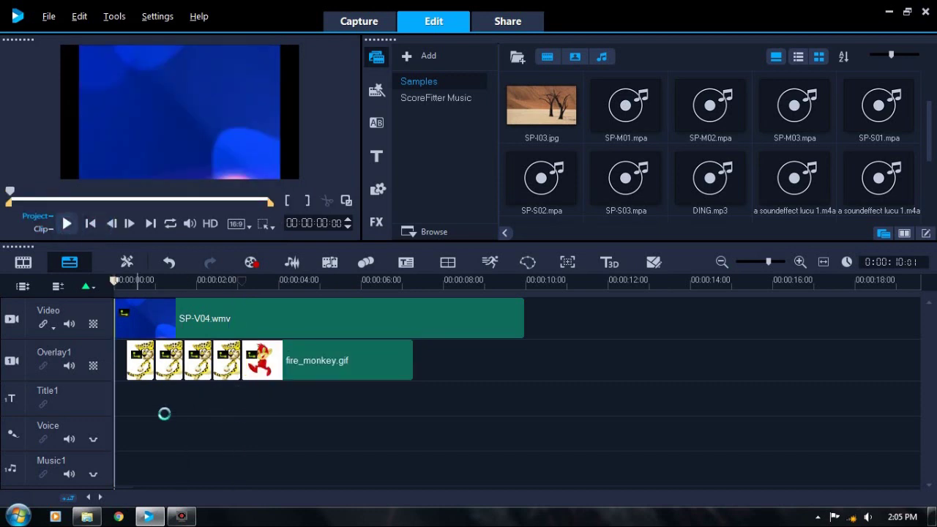
key("space")
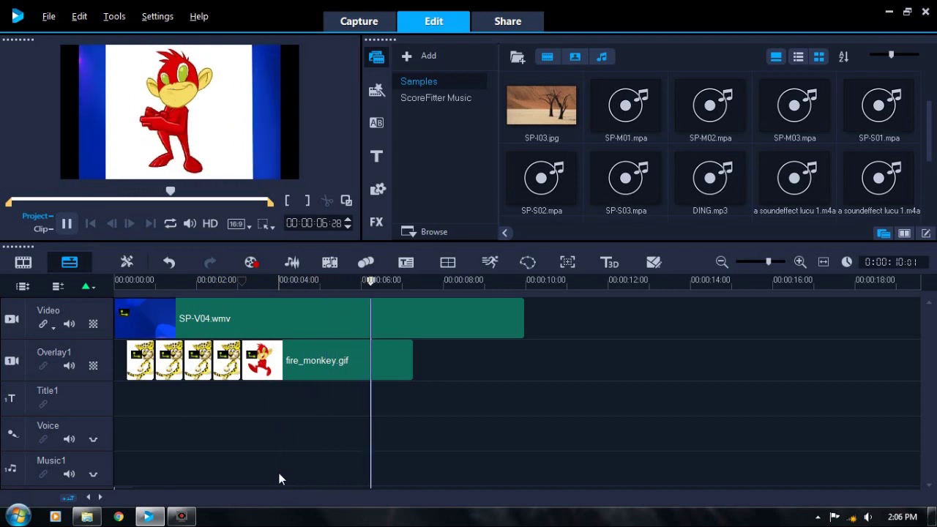
left_click(351, 375)
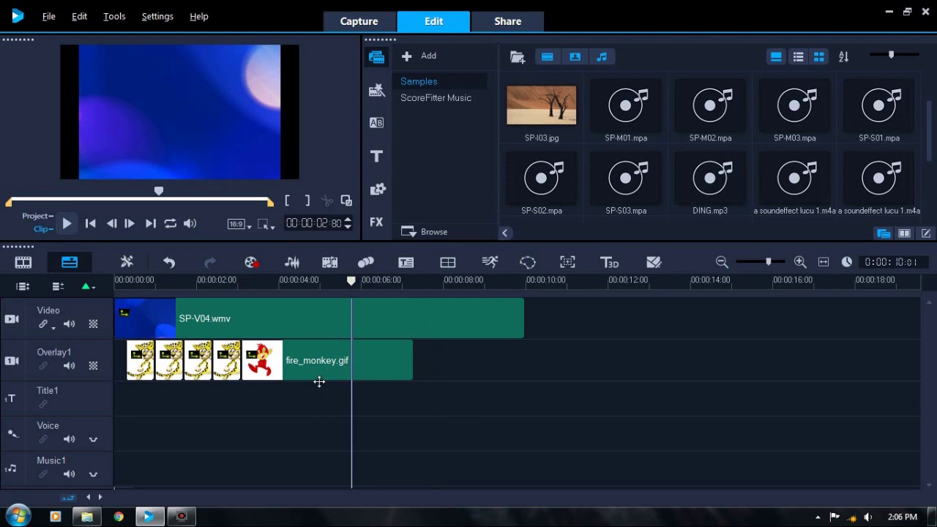
left_click(318, 377)
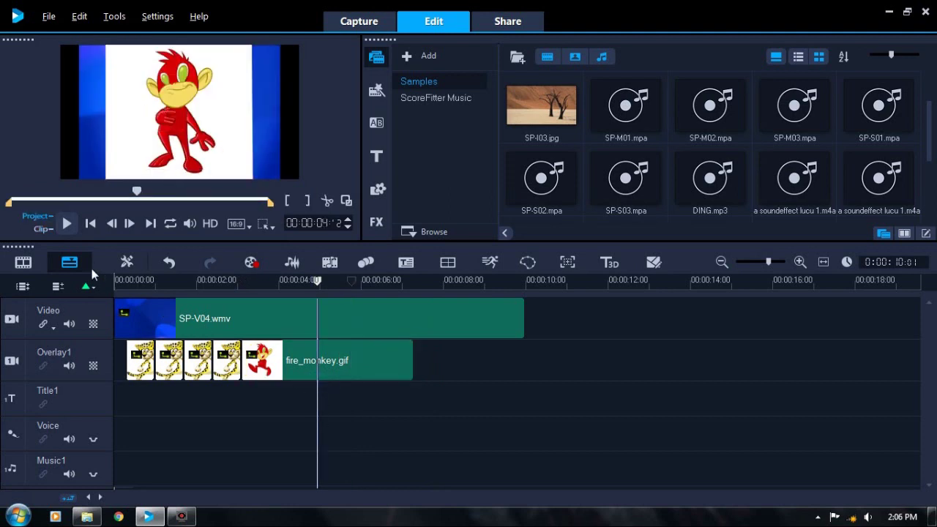
left_click(90, 223)
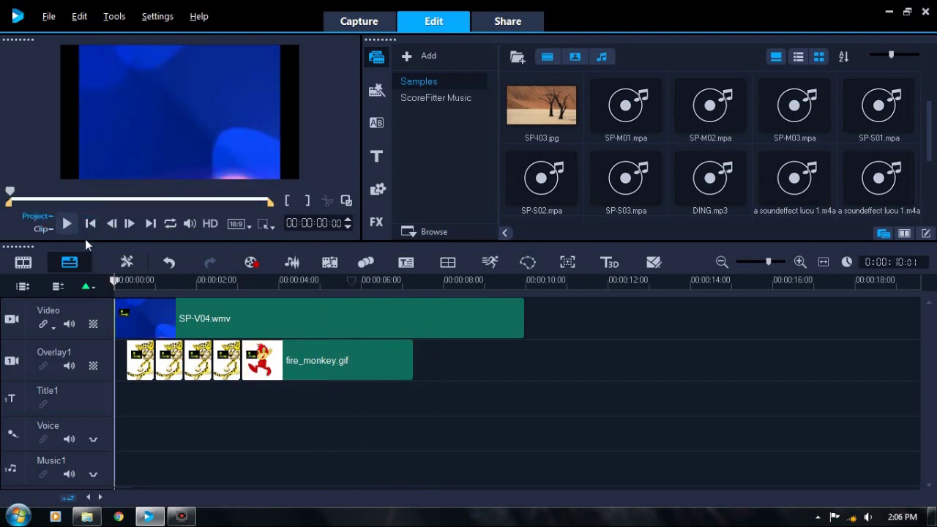
Step: Stretch the SP-V04.wmv background horizontally on both sides so it fills the full width of the preview frame
left_click(272, 310)
left_click_drag(278, 112, 324, 115)
left_click_drag(79, 111, 58, 111)
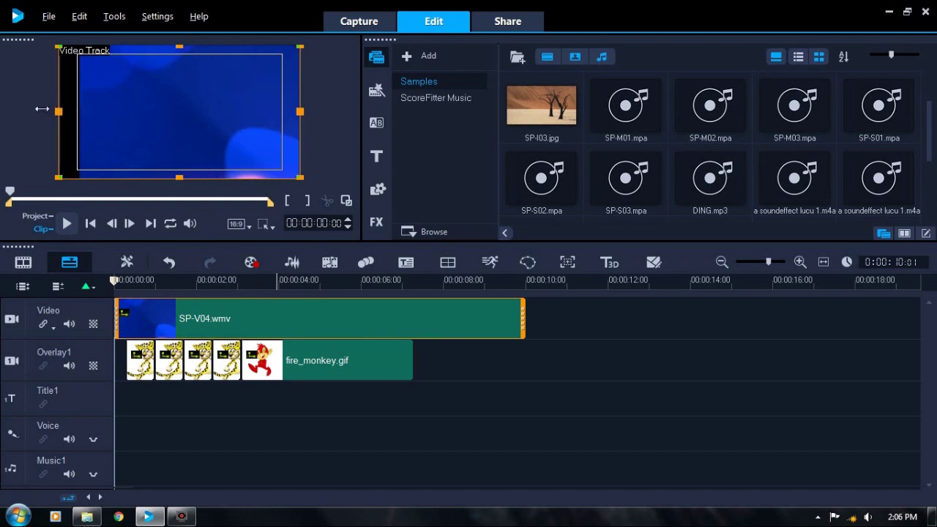
Step: Shift the leopard clips and fire_monkey.gif on Overlay1 earlier so they start at zero without gaps
left_click(242, 362)
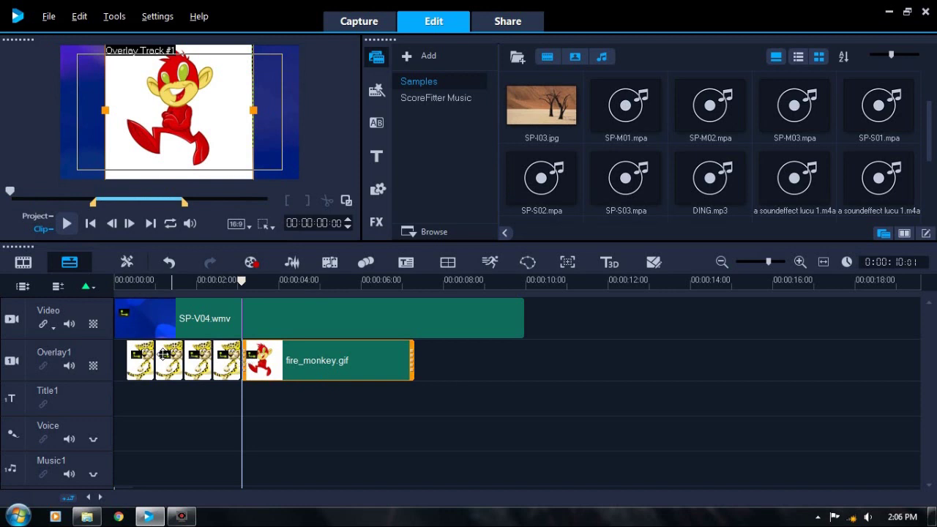
left_click(141, 357)
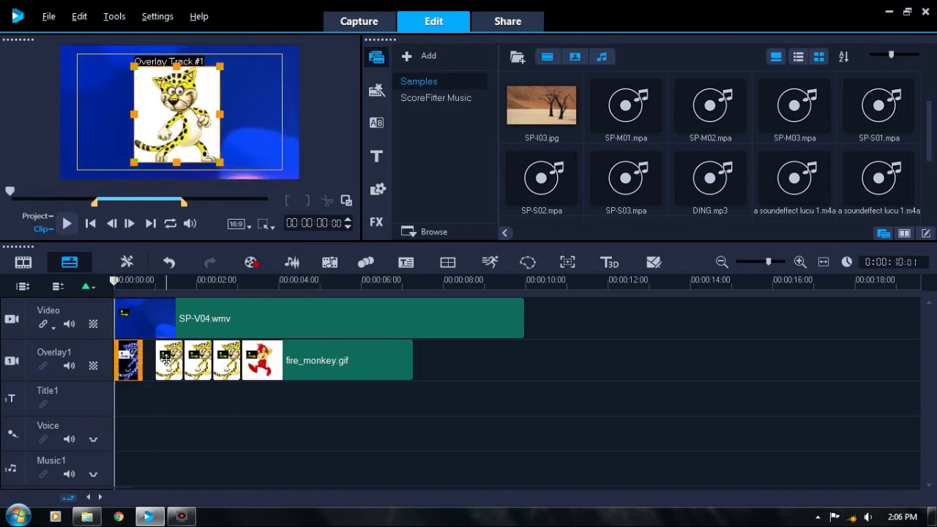
left_click_drag(166, 358, 263, 370)
left_click_drag(336, 370, 325, 369)
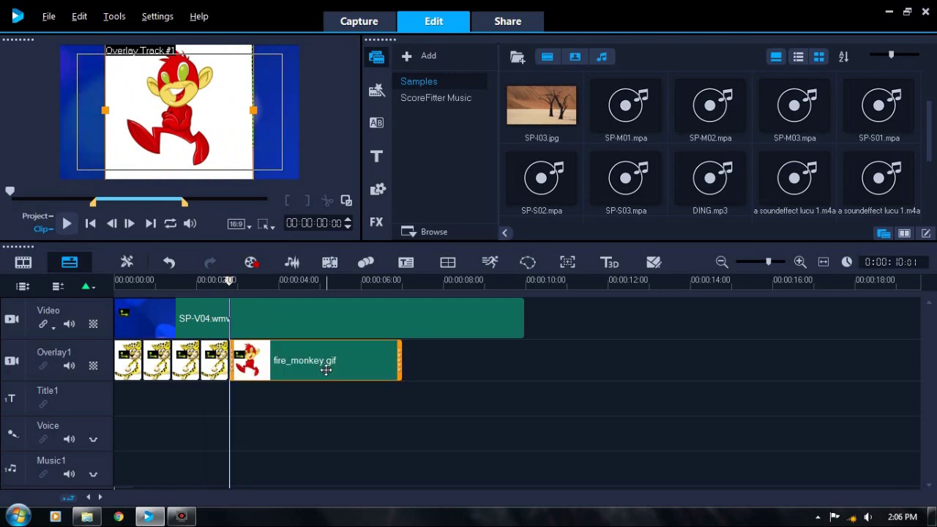
Step: Insert gambar-animasi-bergerak-tahun-baru-cina-2017 from the Gif folder after fire_monkey.gif on Overlay1 and enlarge it from two opposite corners in the preview
right_click(326, 370)
left_click(274, 354)
left_click(86, 512)
left_click(347, 158)
left_click(419, 167)
left_click_drag(419, 166, 398, 402)
left_click_drag(420, 344, 432, 364)
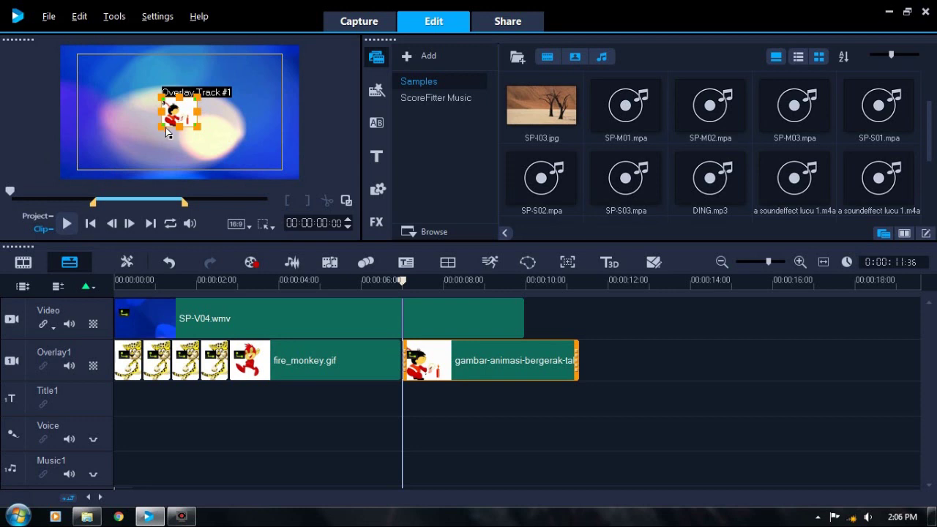
left_click_drag(157, 133, 103, 179)
left_click_drag(196, 102, 252, 68)
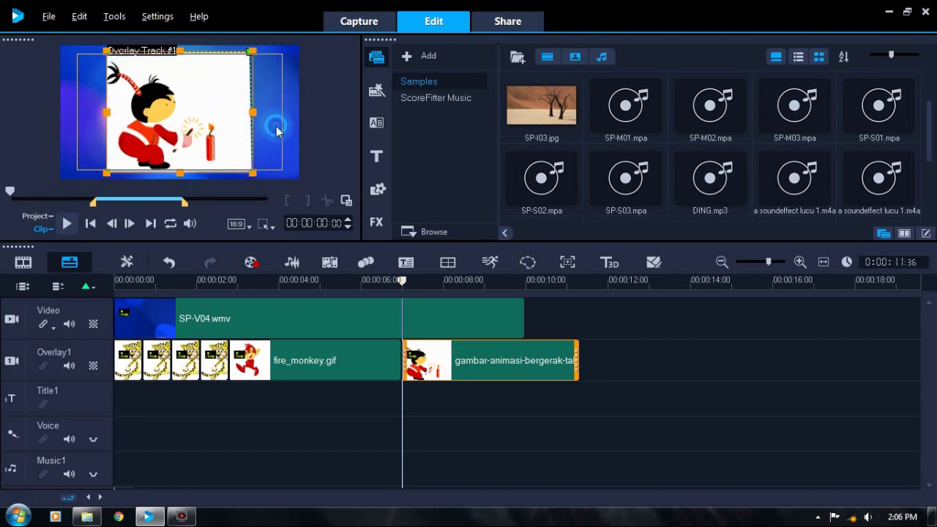
Step: Apply Chroma Key overlay options to the first leopard clip with white as the similarity color
left_click(142, 360)
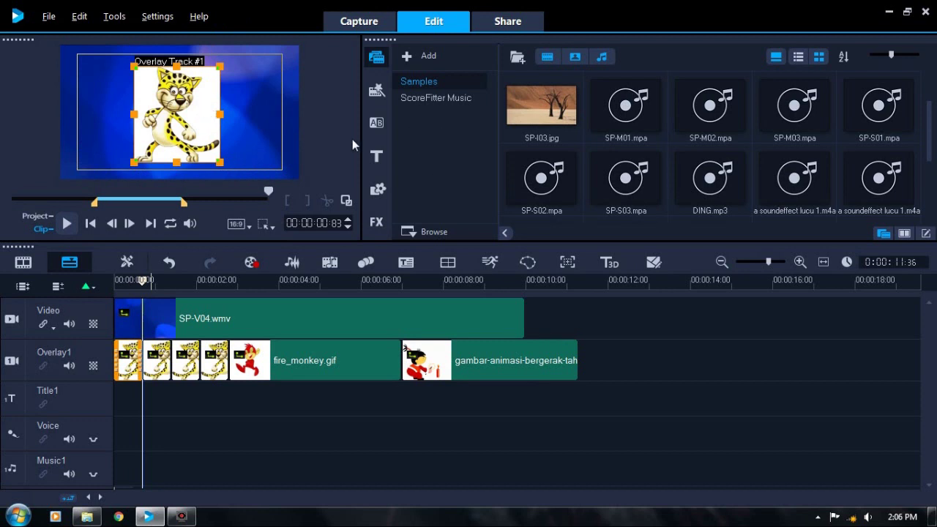
left_click(904, 233)
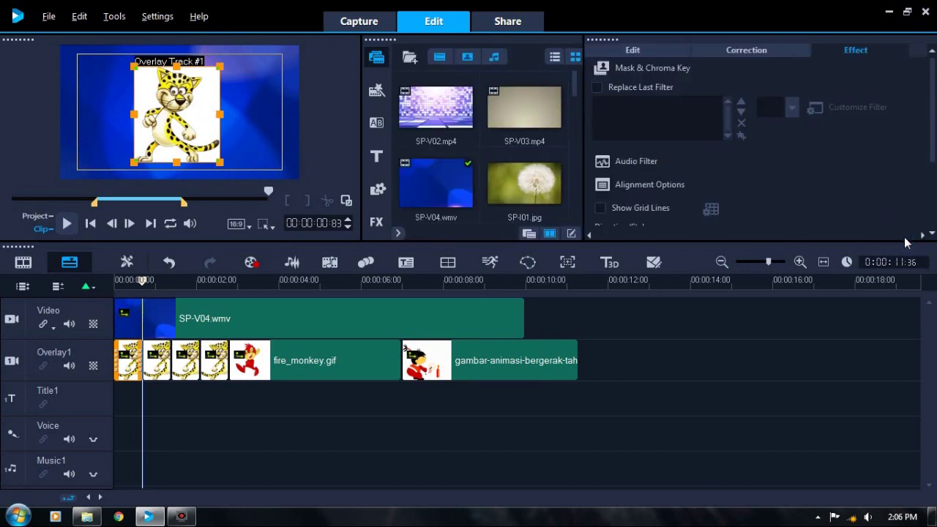
left_click(654, 70)
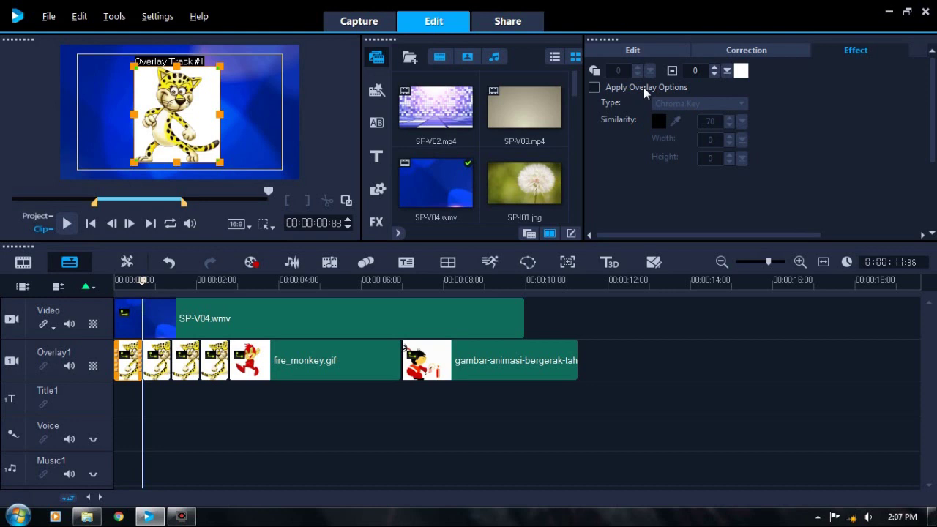
left_click(644, 87)
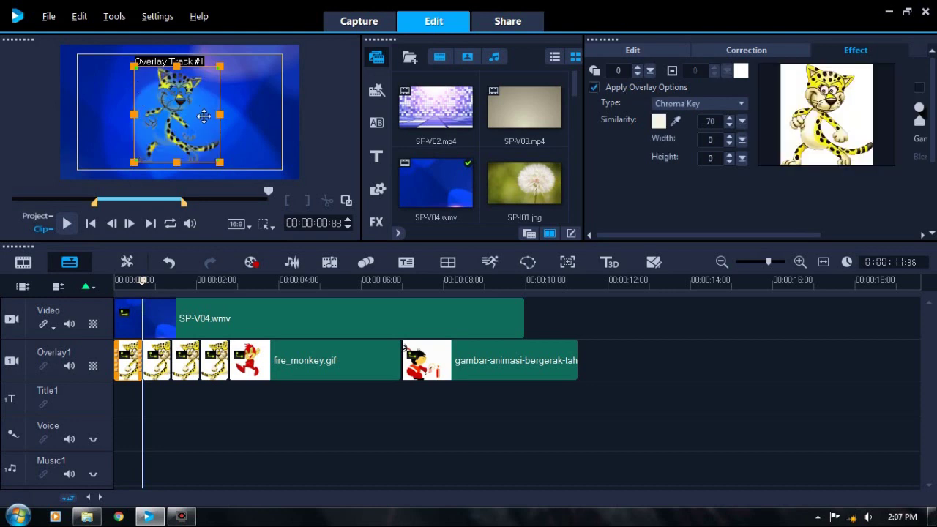
left_click(656, 121)
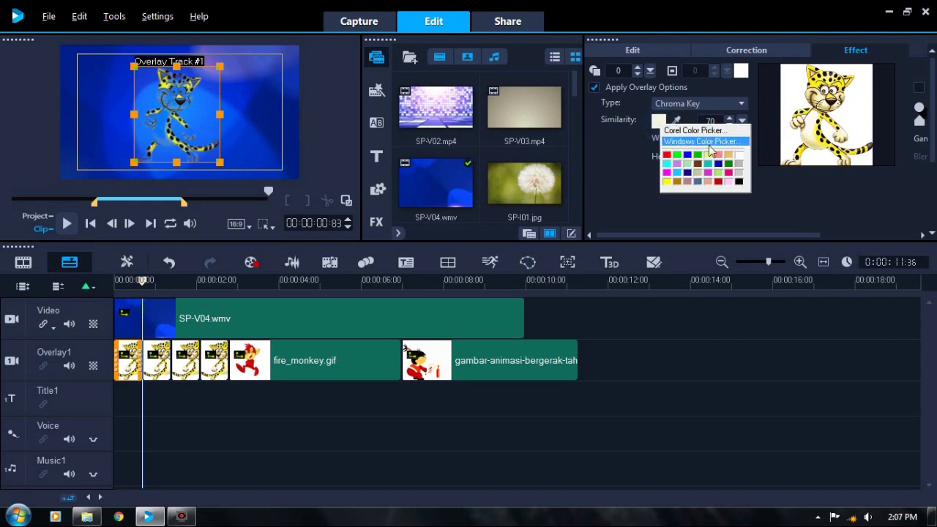
left_click(737, 157)
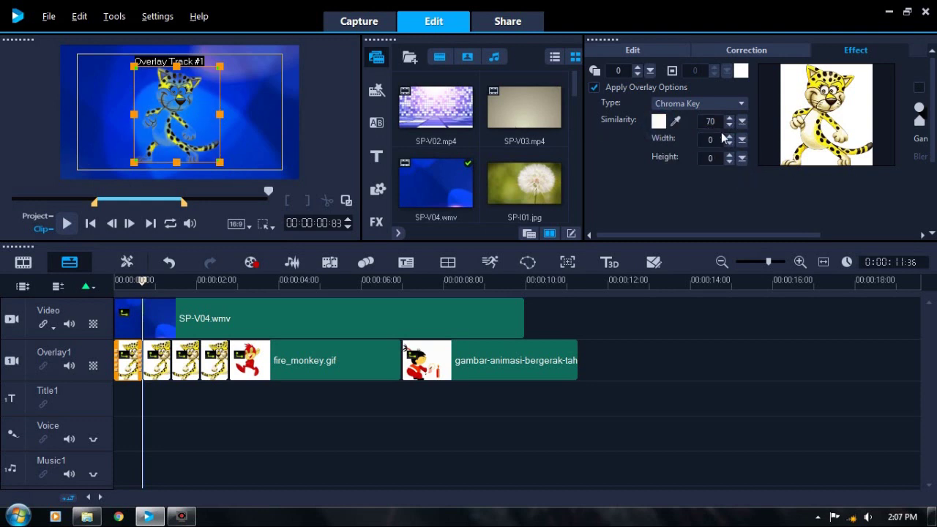
Step: Set the first leopard clip's chroma key similarity to 0 and delete the other three leopard clips from Overlay1
left_click_drag(742, 121, 688, 132)
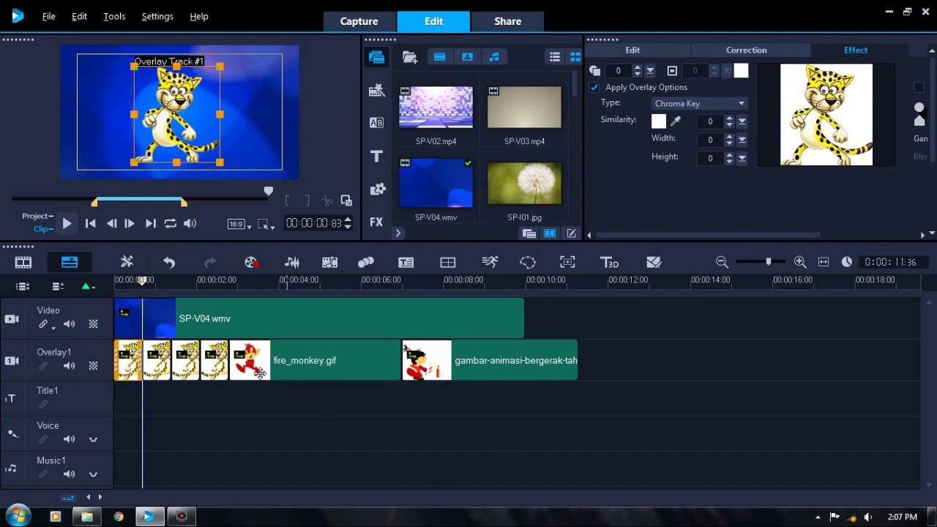
left_click(162, 370)
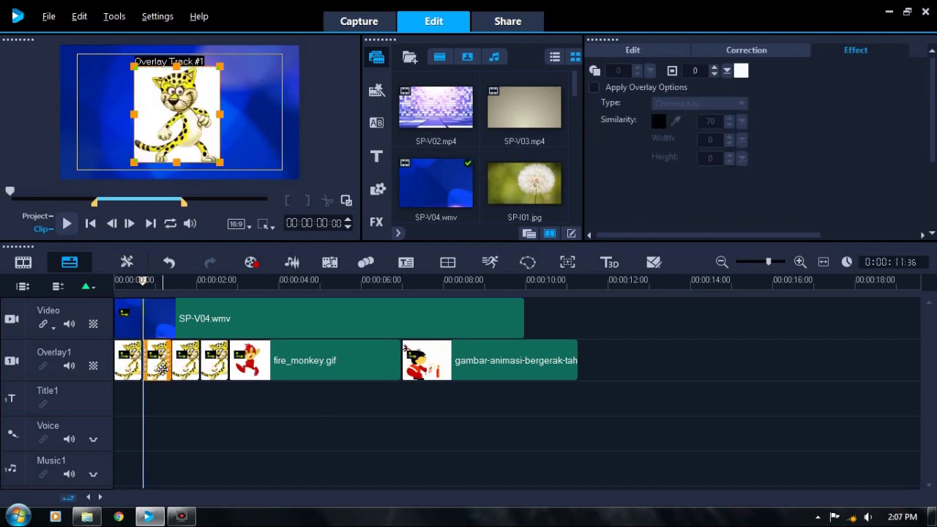
key("Delete")
left_click(174, 371)
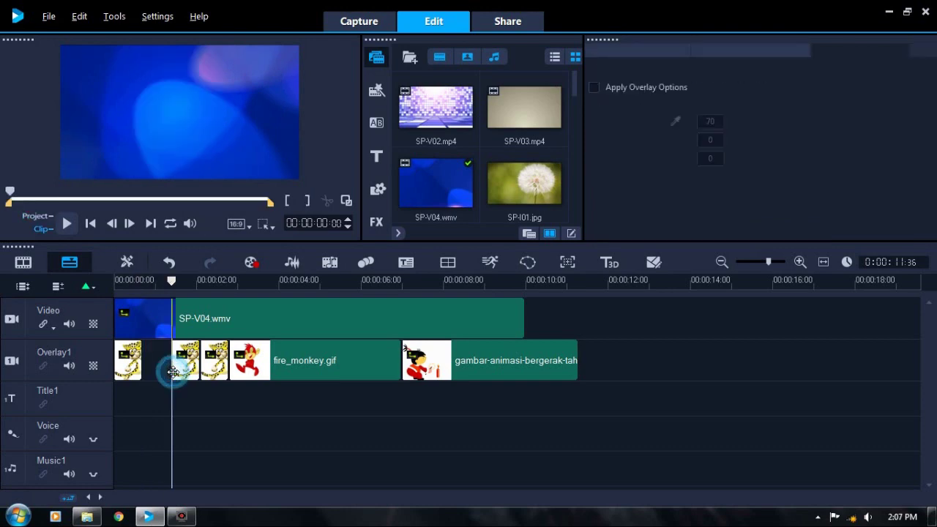
key("Delete")
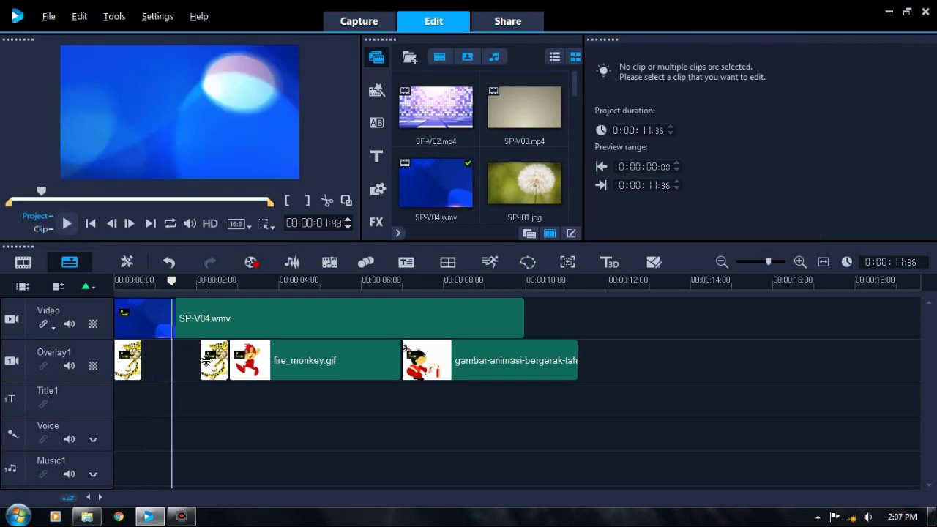
left_click(206, 360)
key("Delete")
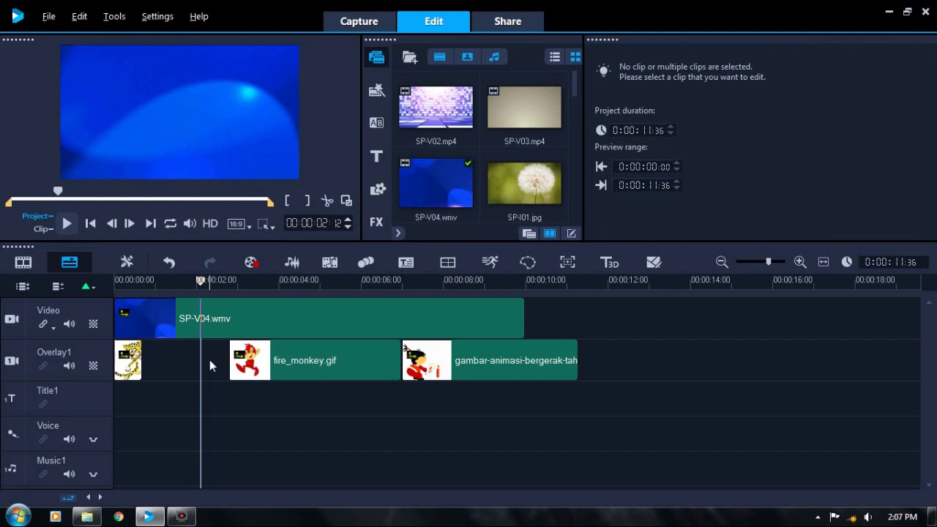
Step: Copy the keyed leopard clip and paste it three times in a row to fill the gap before fire_monkey.gif on Overlay1
left_click(120, 364)
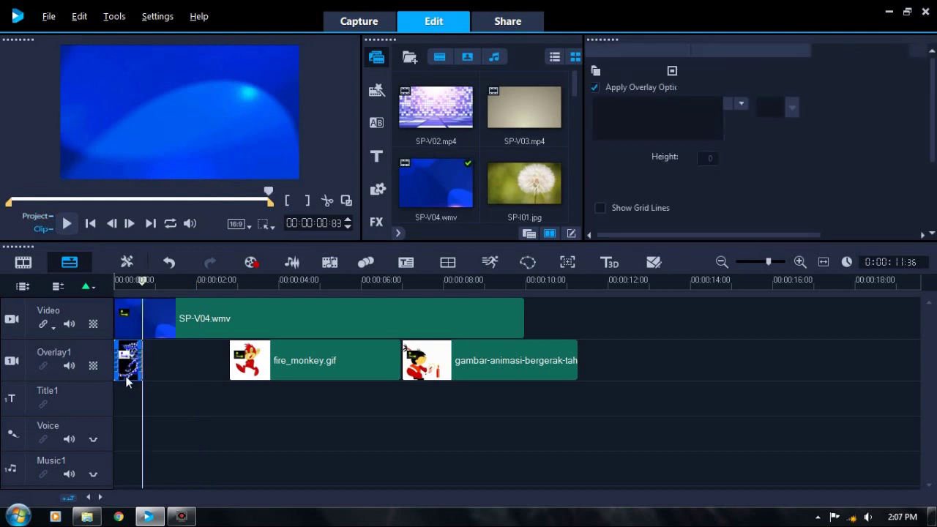
right_click(123, 366)
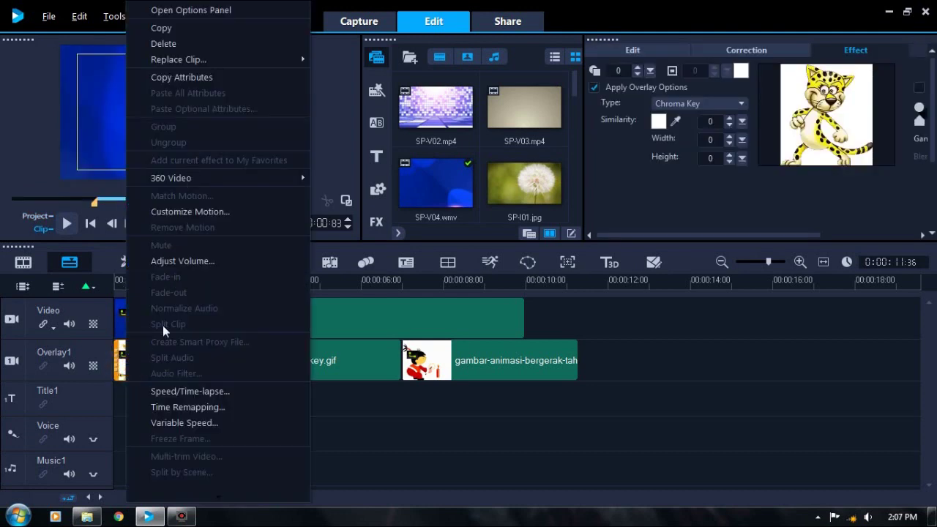
left_click(180, 28)
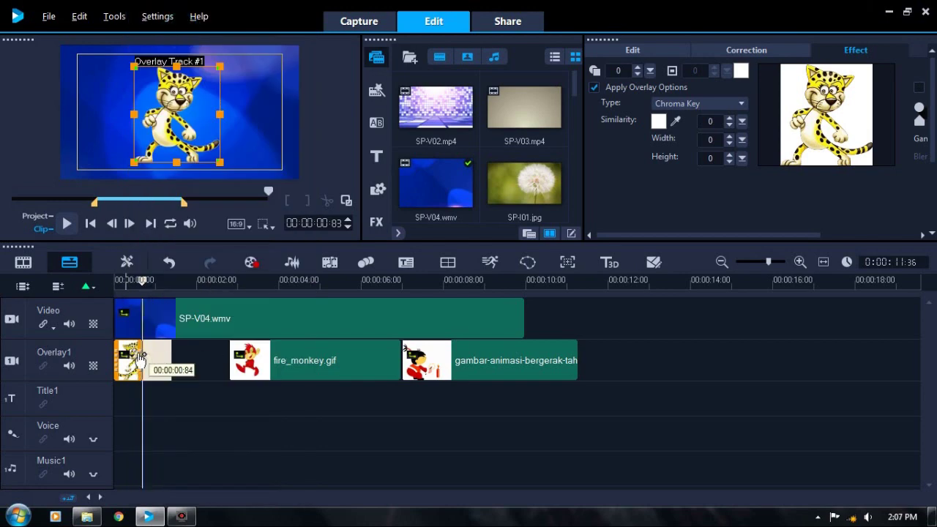
left_click(154, 359)
right_click(158, 353)
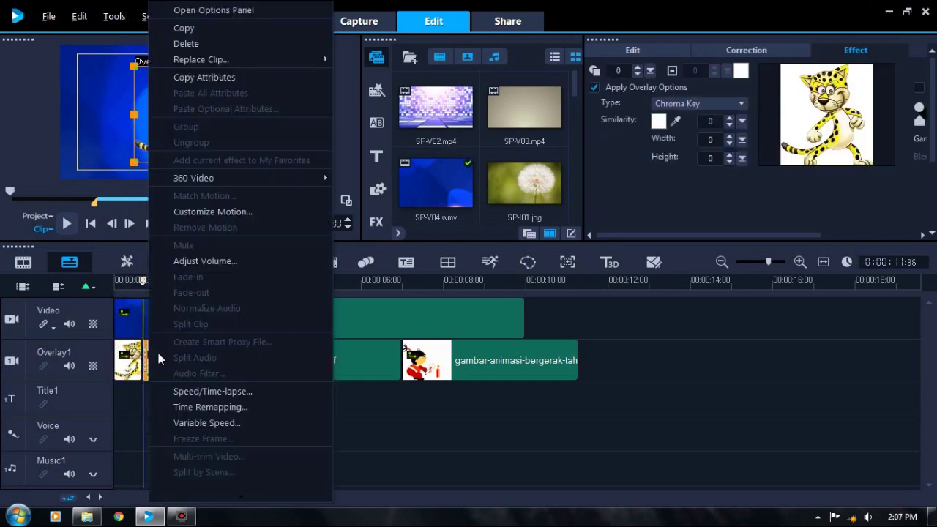
left_click(197, 31)
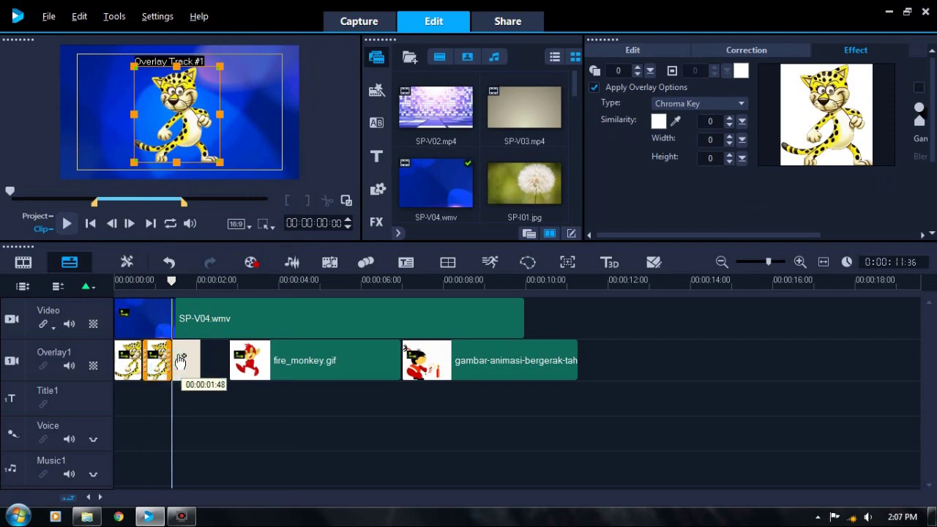
left_click(182, 361)
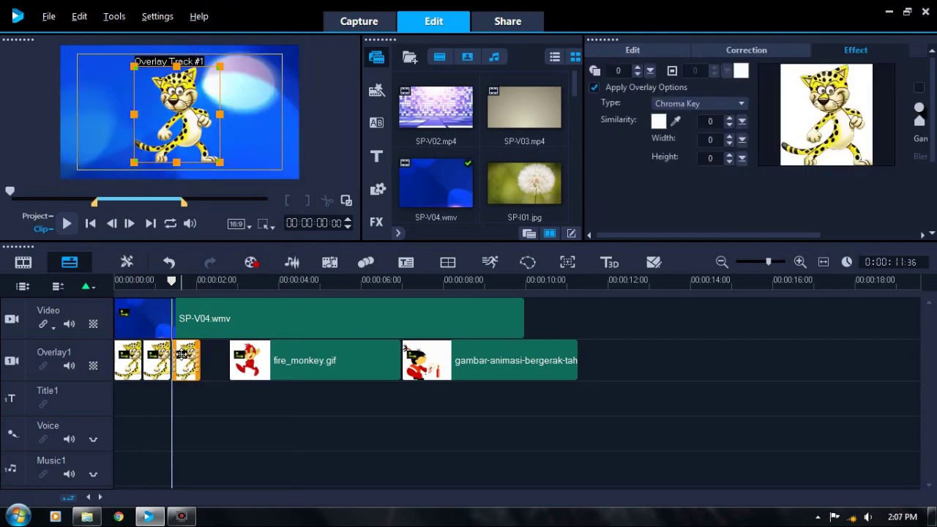
right_click(183, 361)
left_click(220, 29)
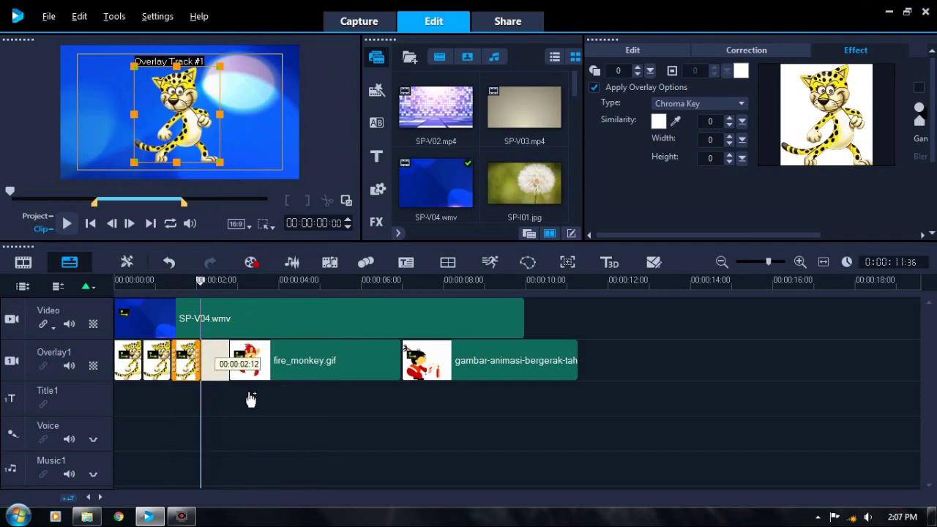
left_click(221, 382)
Step: Apply Chroma Key overlay options to fire_monkey.gif with white as the similarity color and a similarity of 7
left_click(235, 369)
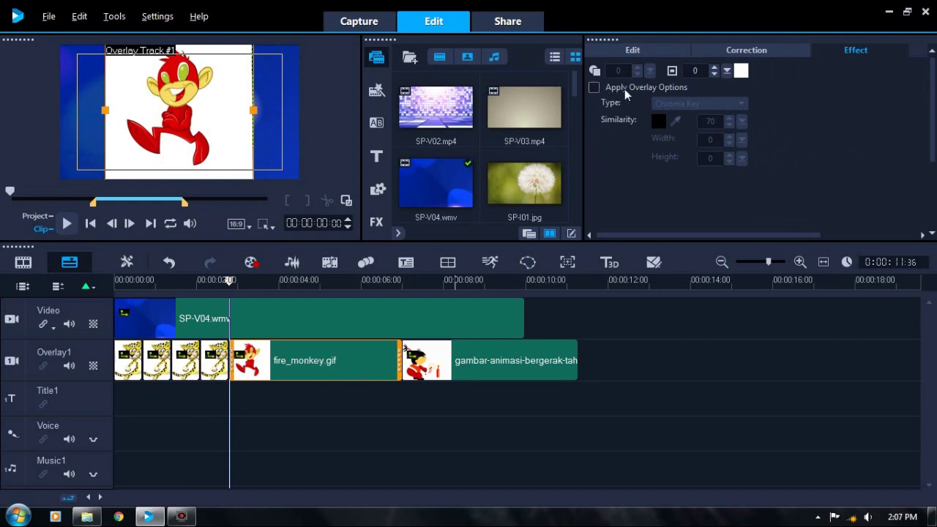
left_click(626, 89)
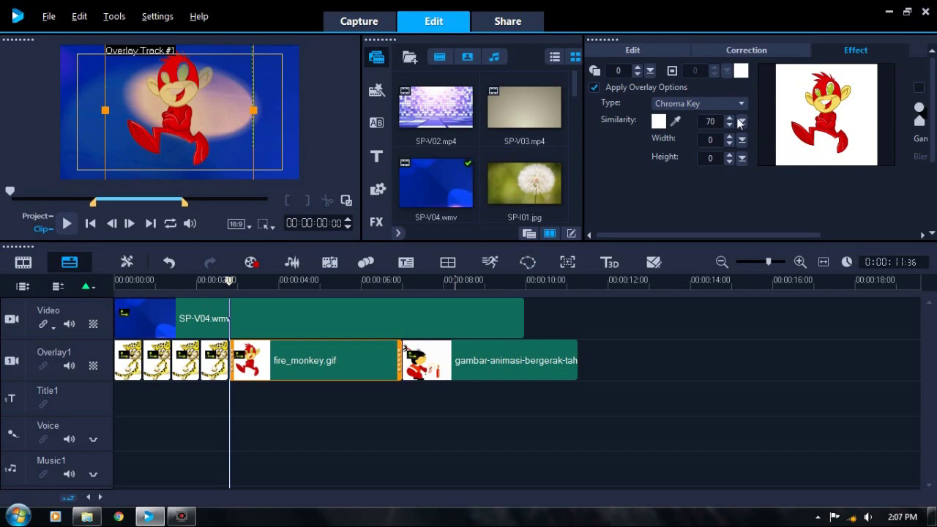
left_click(660, 121)
left_click(732, 149)
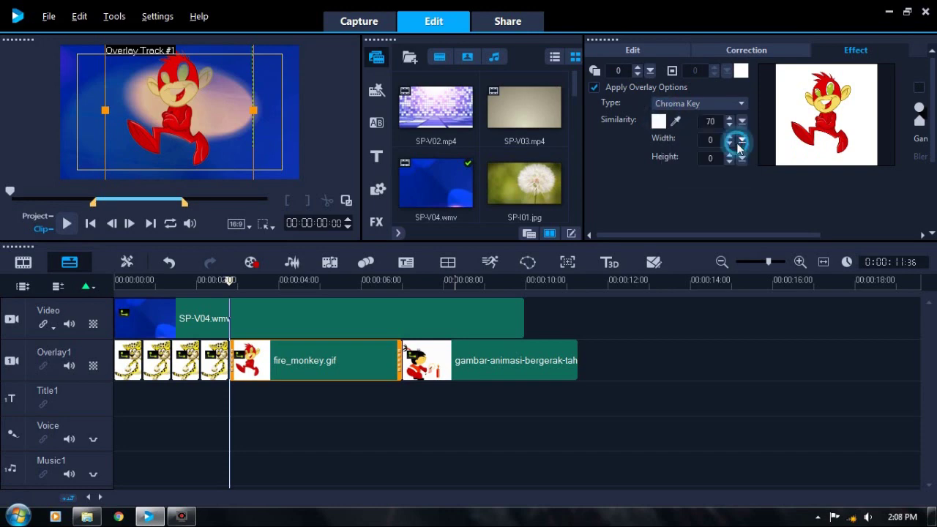
left_click_drag(742, 121, 709, 137)
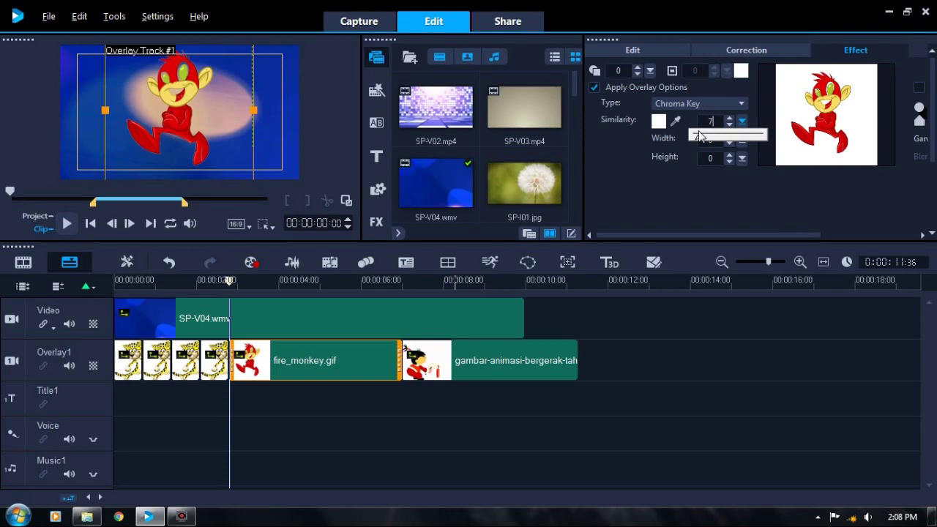
Step: Apply Chroma Key overlay options to the gambar-animasi-bergerak clip on Overlay1 with a similarity of 9
left_click(474, 358)
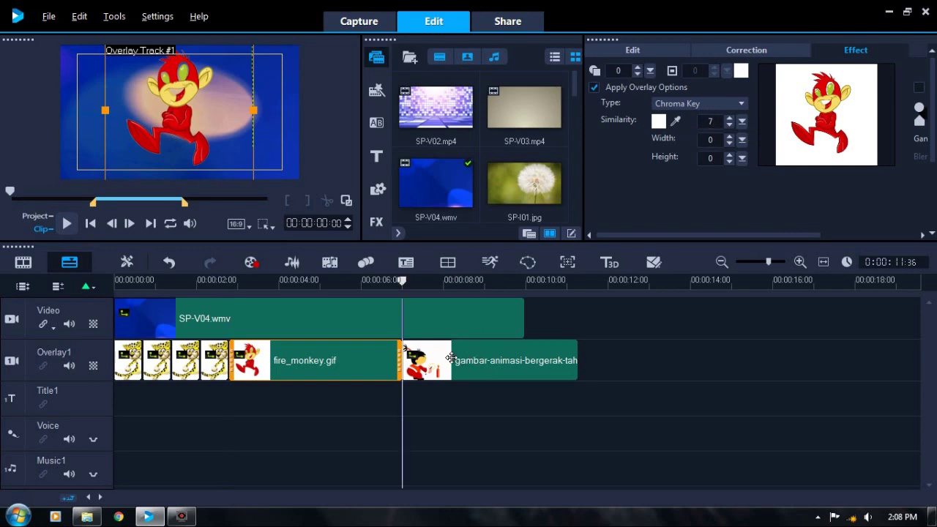
left_click(460, 358)
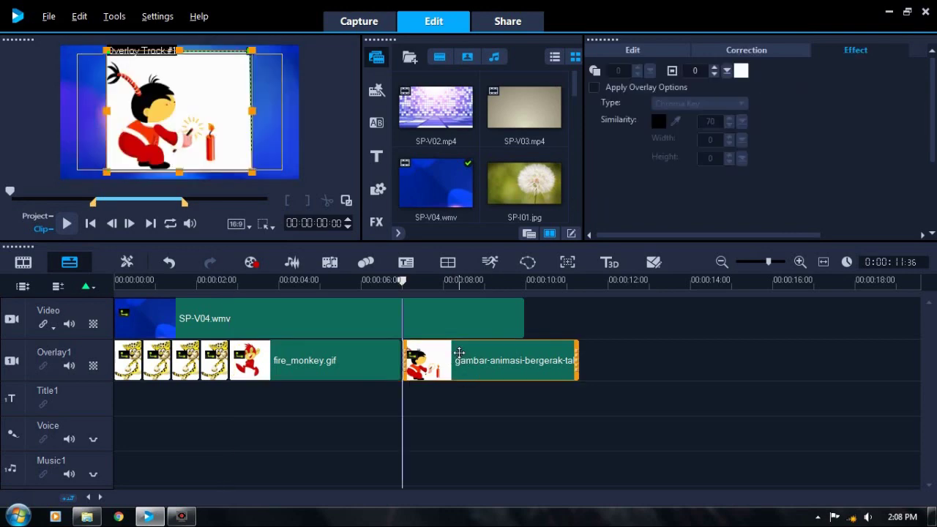
left_click(645, 89)
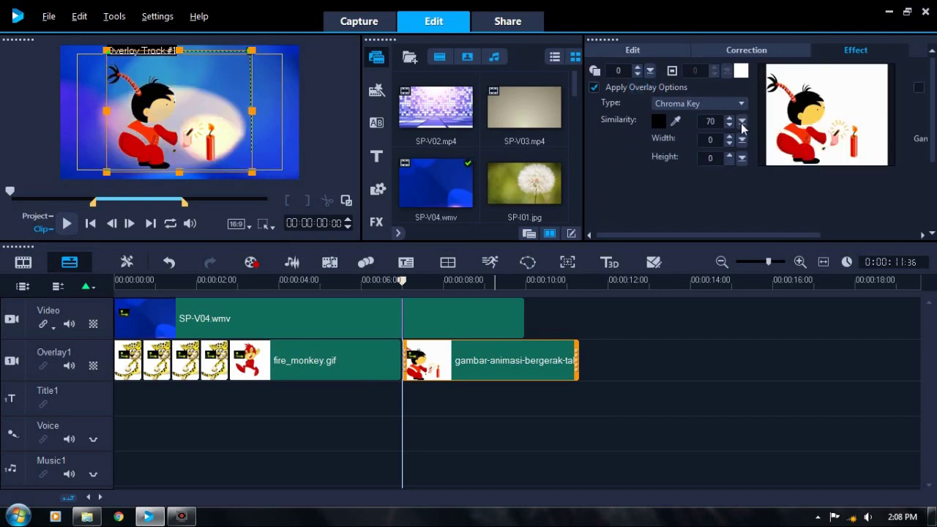
left_click(743, 121)
left_click_drag(738, 135, 707, 139)
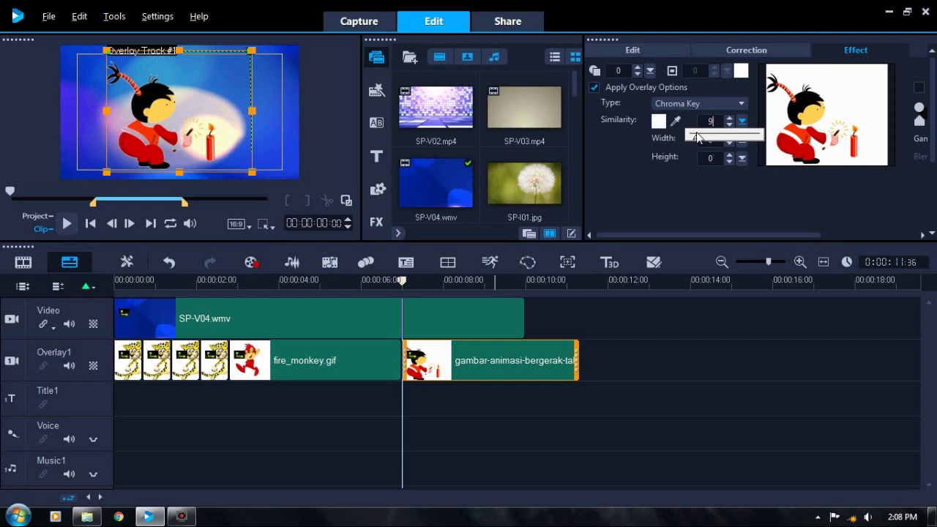
left_click(502, 418)
Step: Slow the SP-V04.wmv background to 87% speed so it covers the full length of the overlay clips
left_click(504, 310)
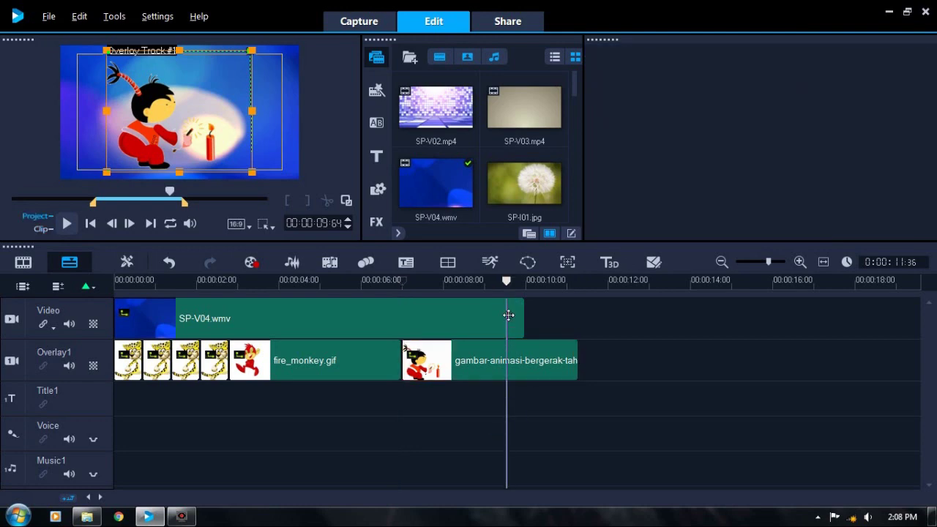
left_click(508, 315)
right_click(508, 315)
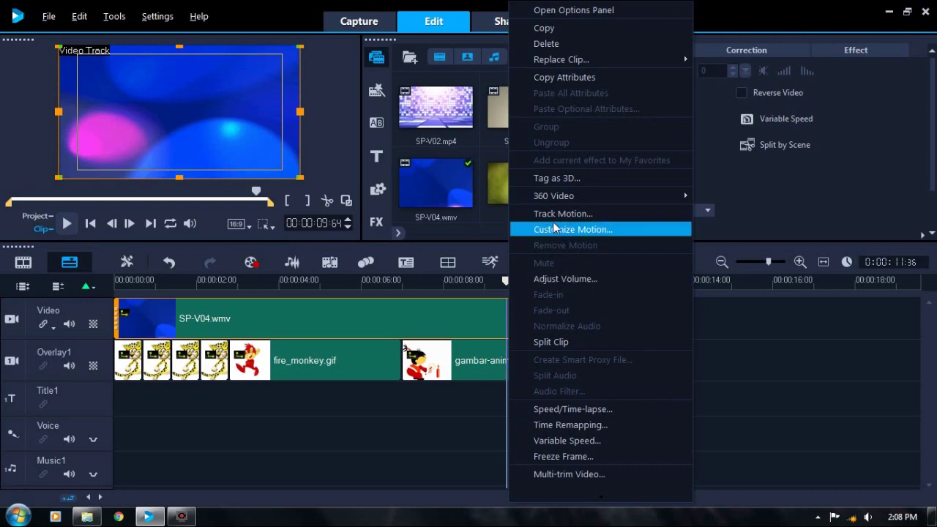
left_click(571, 407)
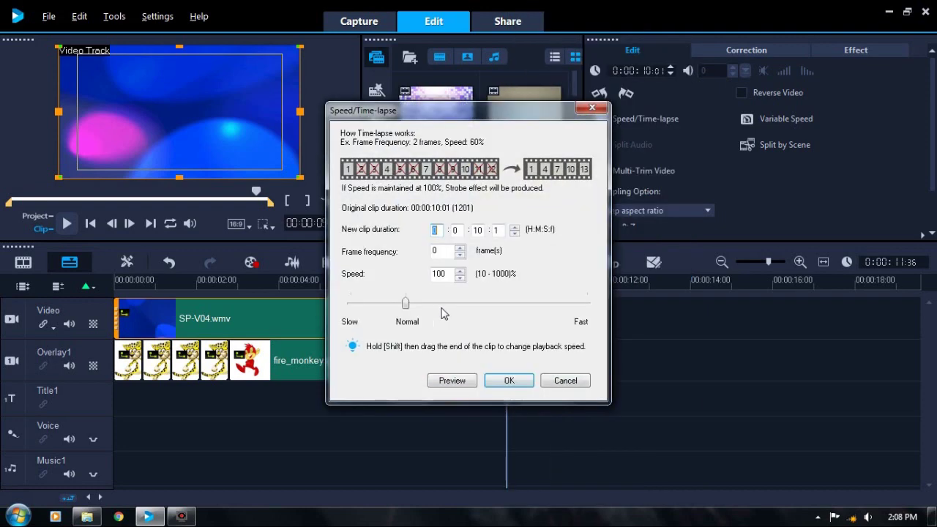
left_click_drag(408, 306, 399, 304)
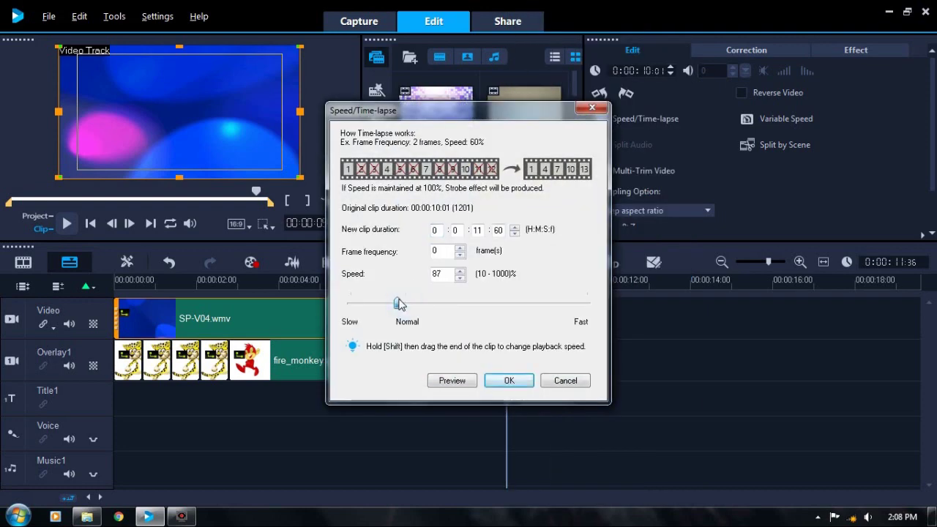
left_click(507, 381)
left_click(510, 396)
left_click(407, 440)
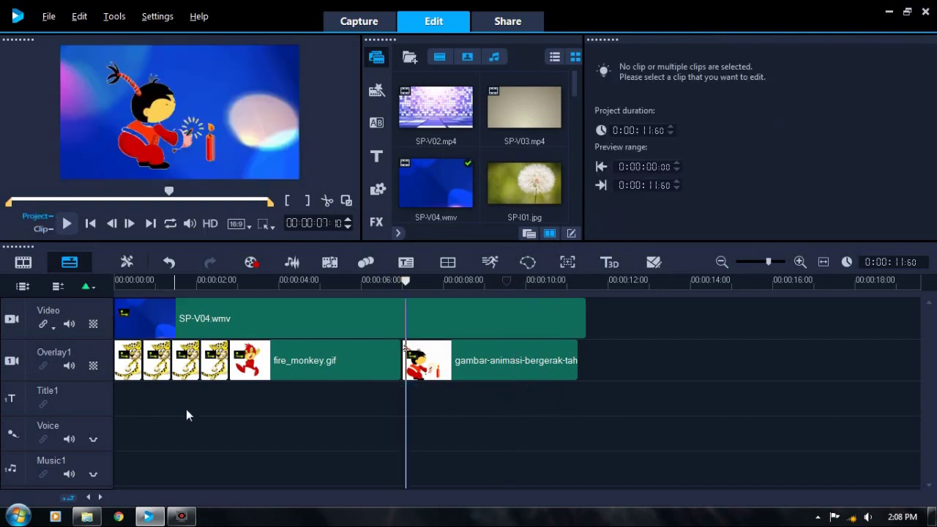
Step: Switch to Windows Explorer and open the Youtube free music folder inside MUSIC > lagu tidak berhakcipta on Local Disk (D:)
left_click(86, 517)
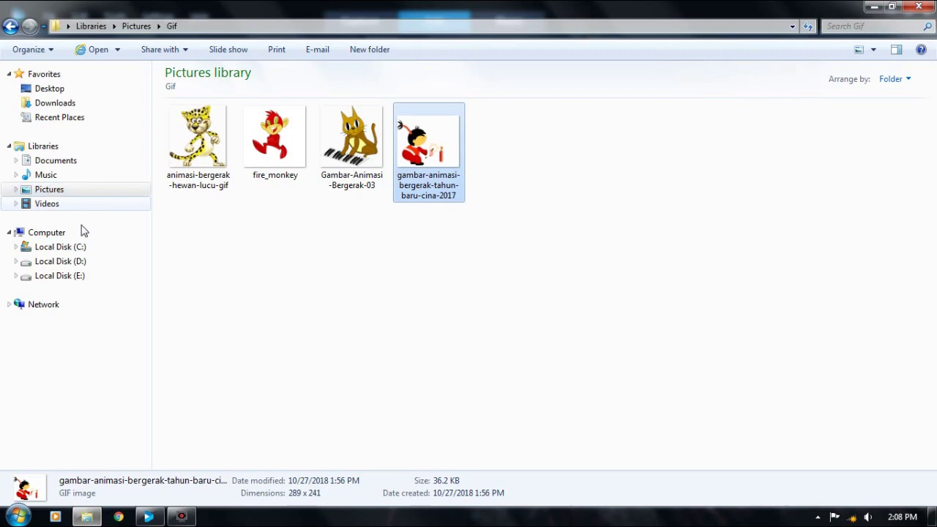
left_click(69, 262)
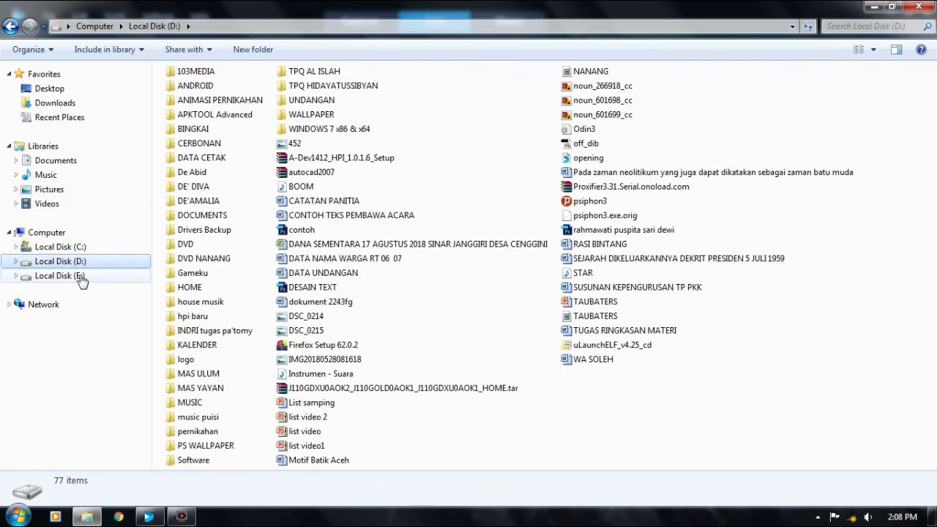
left_click(82, 278)
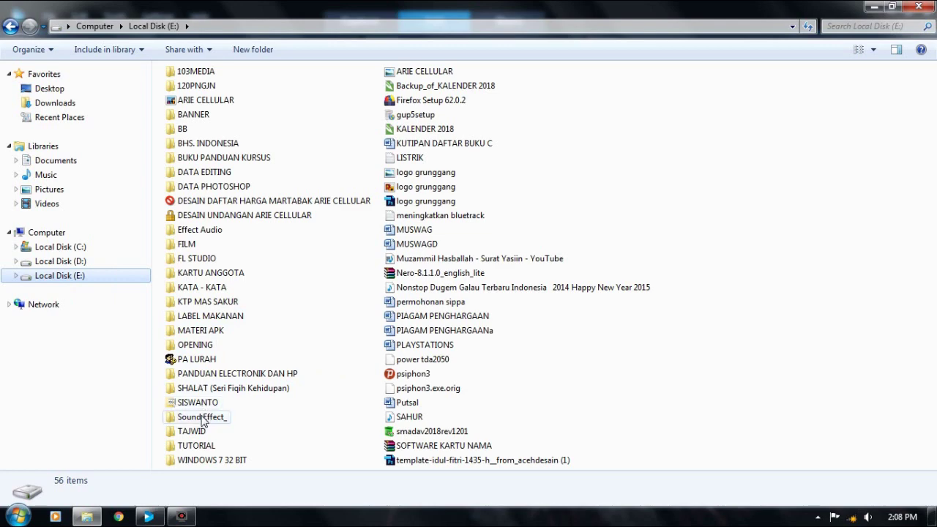
left_click(117, 261)
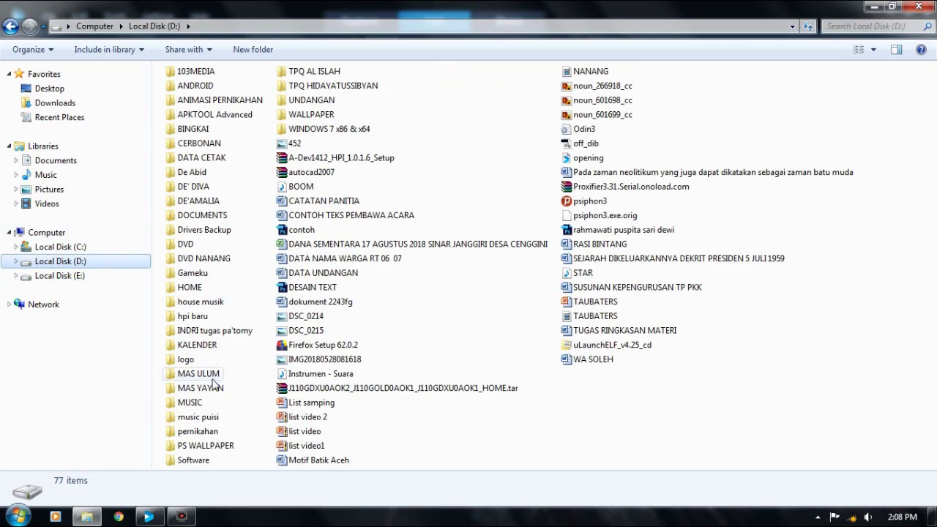
double_click(186, 403)
double_click(220, 287)
left_click(220, 107)
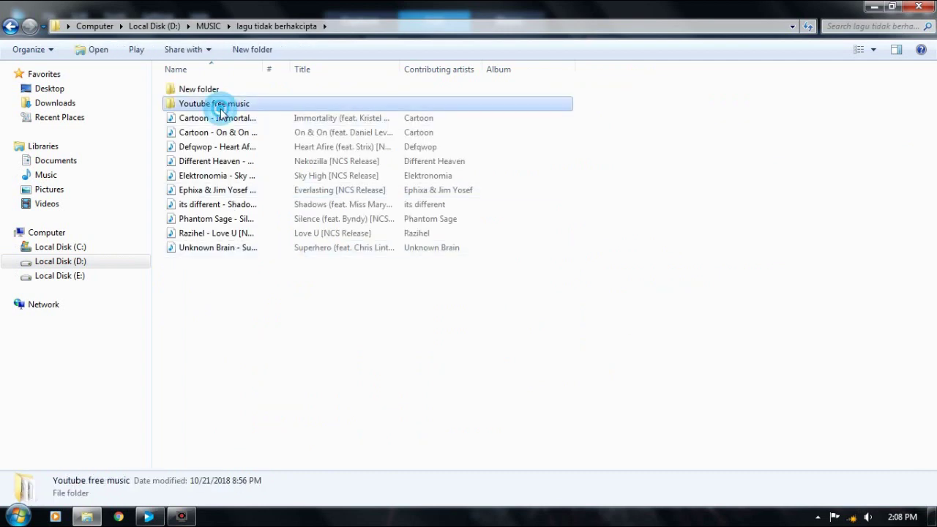
double_click(220, 107)
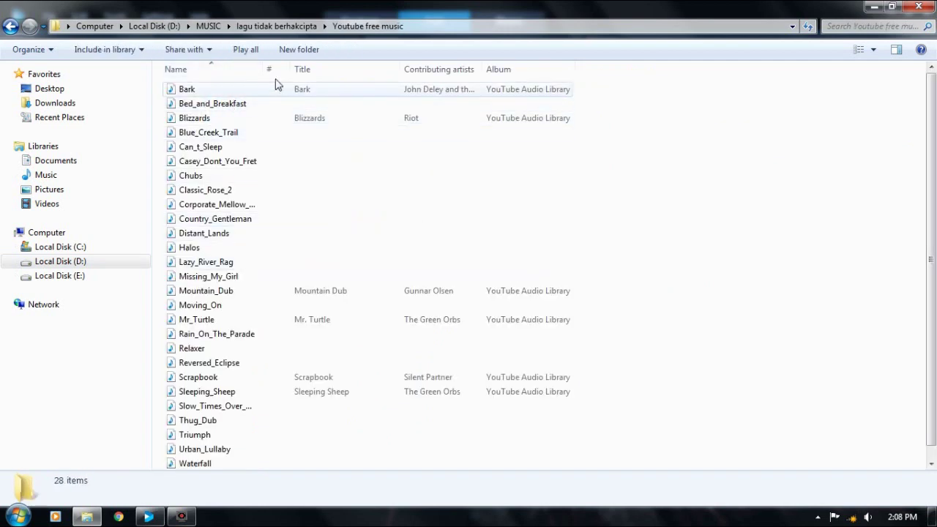
Step: Preview the Bed_and_Breakfast track, place it at the start of the Voice track in VideoStudio, and return the playhead to the start
left_click(242, 104)
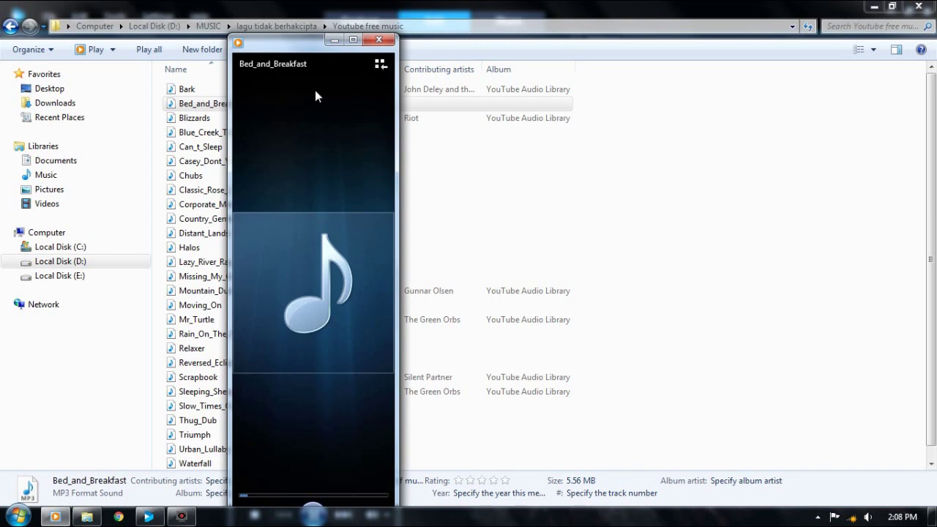
left_click(378, 39)
left_click_drag(268, 103, 126, 444)
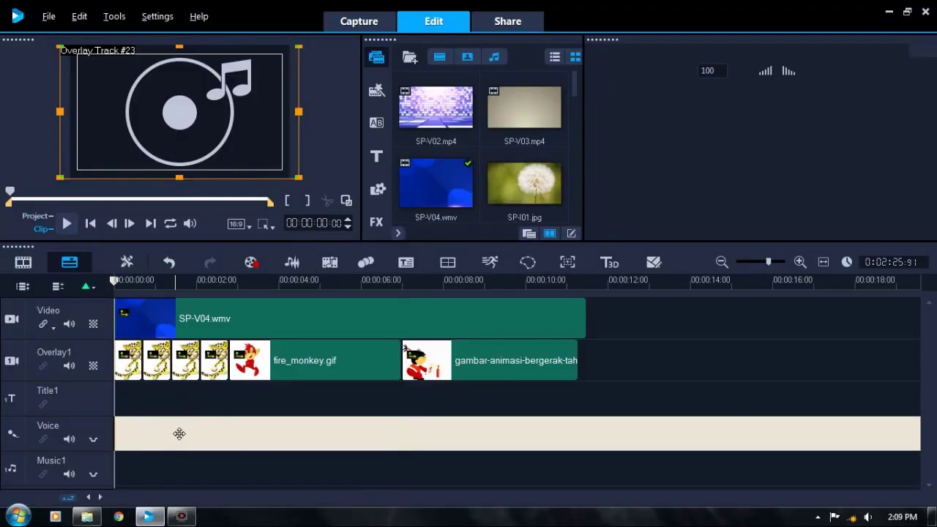
left_click(151, 393)
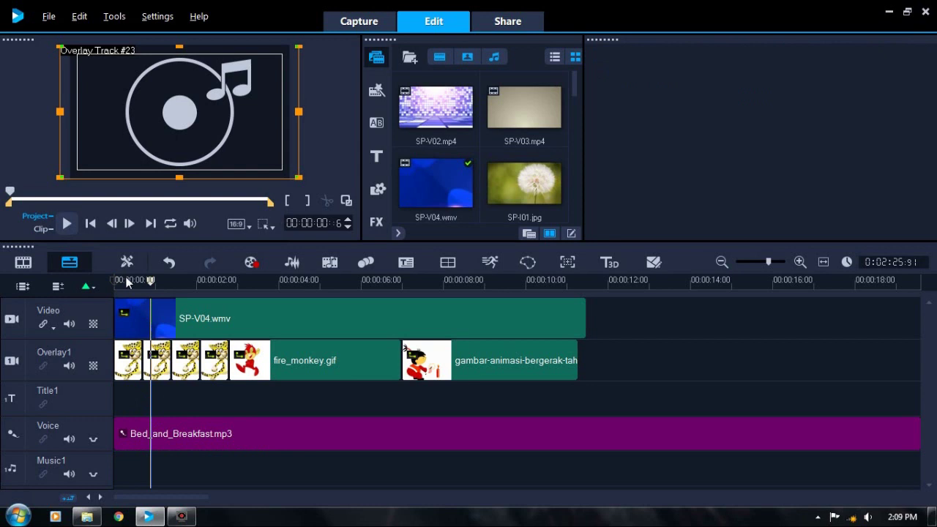
left_click(92, 225)
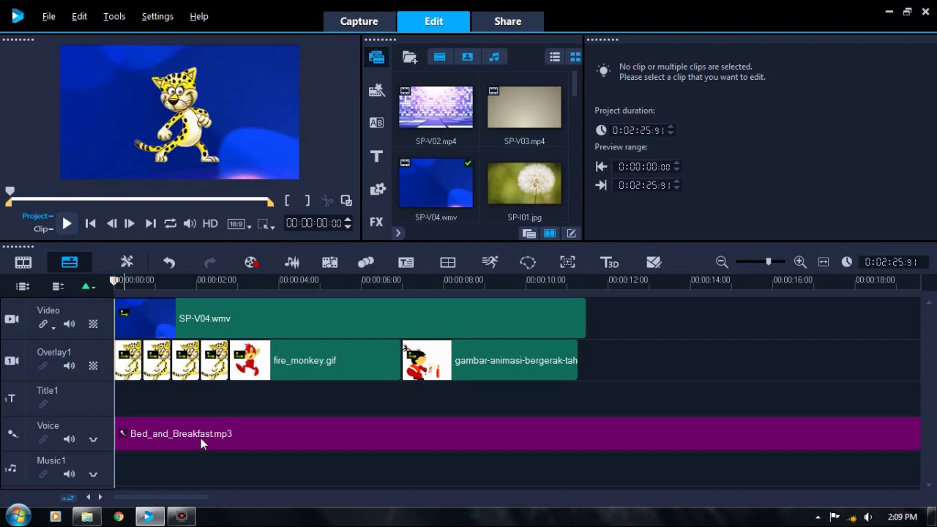
Step: Play back the project and cut the Bed_and_Breakfast.mp3 clip at the end of SP-V04.wmv, deleting the excess music
key("space")
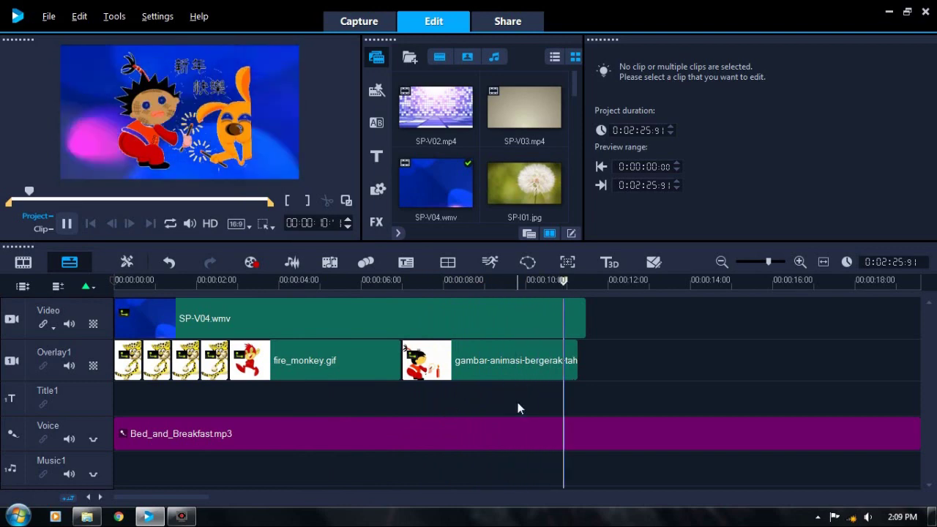
key("space")
left_click(542, 426)
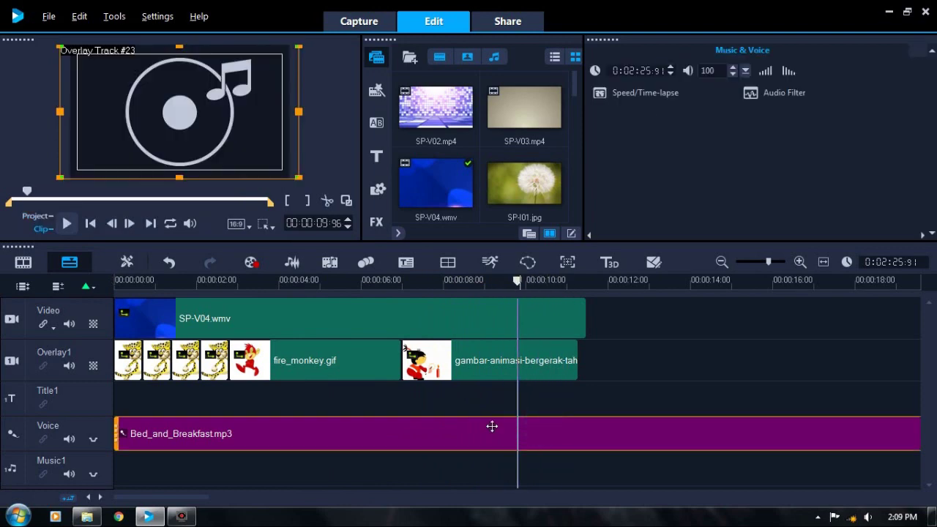
left_click(579, 407)
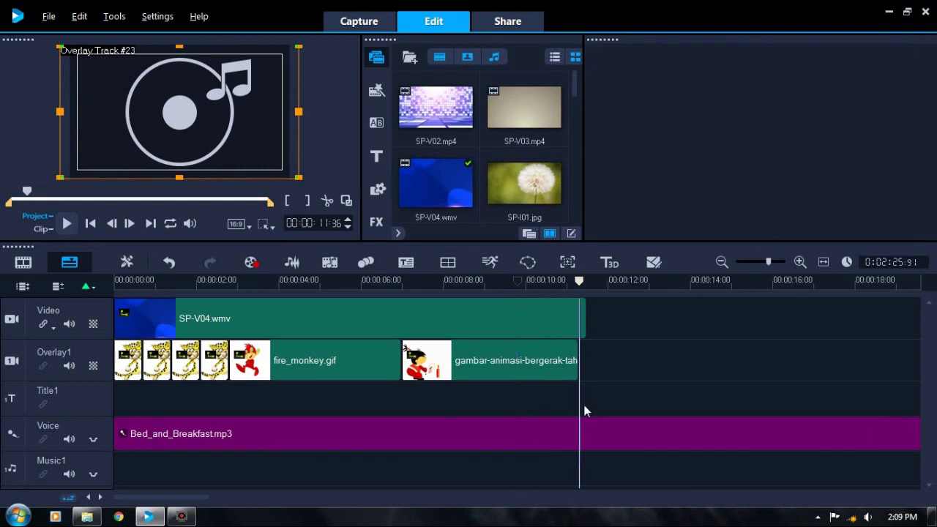
left_click(588, 408)
left_click(588, 428)
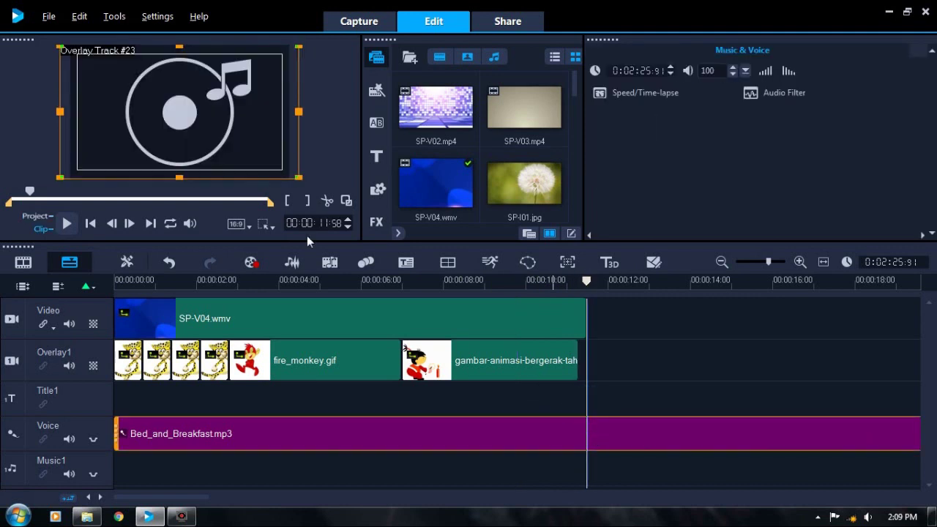
left_click(321, 201)
left_click(776, 429)
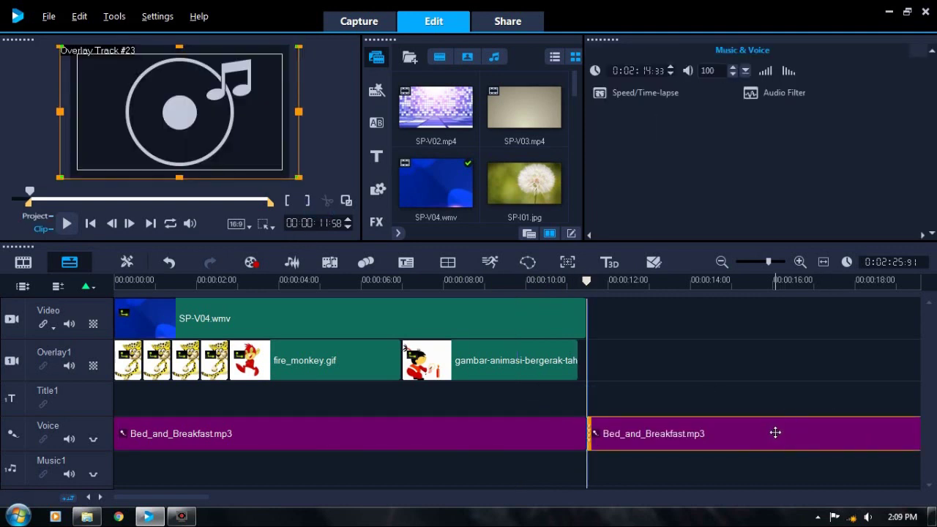
key("Delete")
left_click(421, 396)
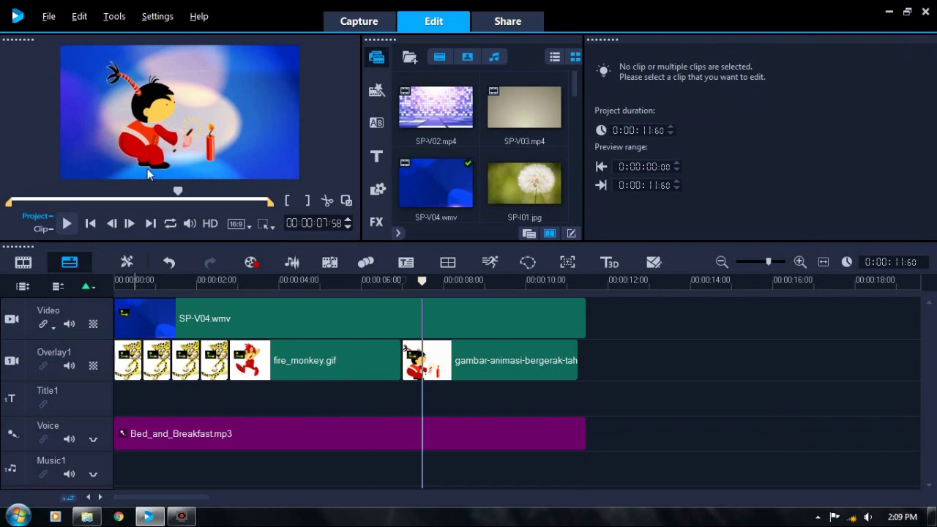
left_click(370, 402)
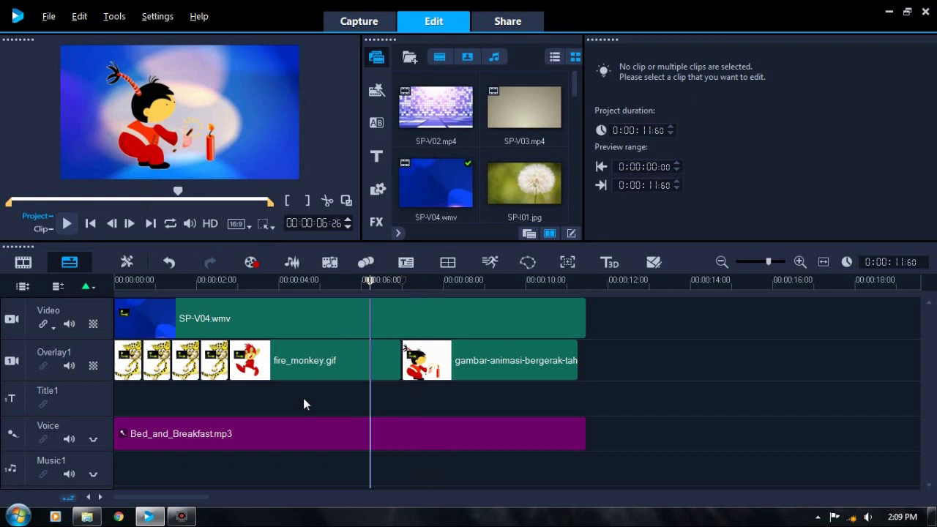
Step: Render the project as an MPEG-4 video named contoh gambar gif using the MPEG-4 AVC (720 x 480, 30p, 2.5Mbps) profile
left_click(496, 27)
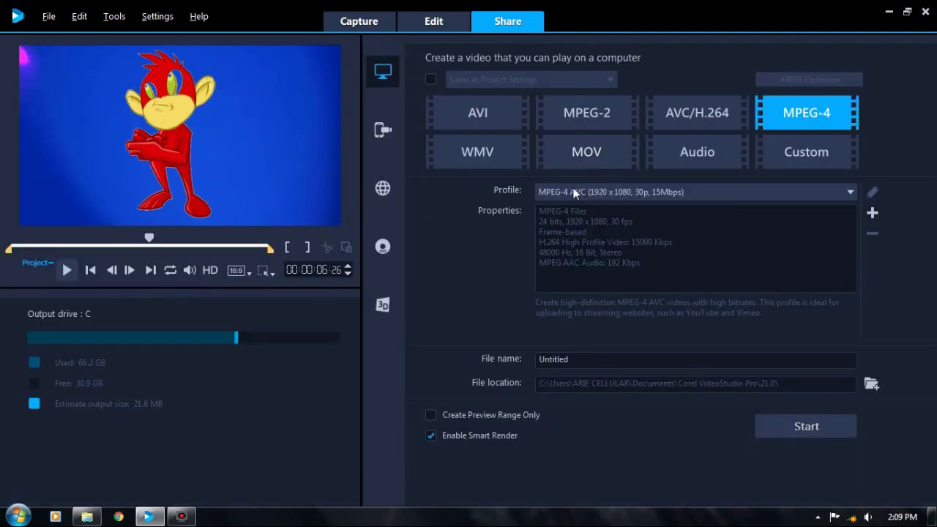
left_click(660, 193)
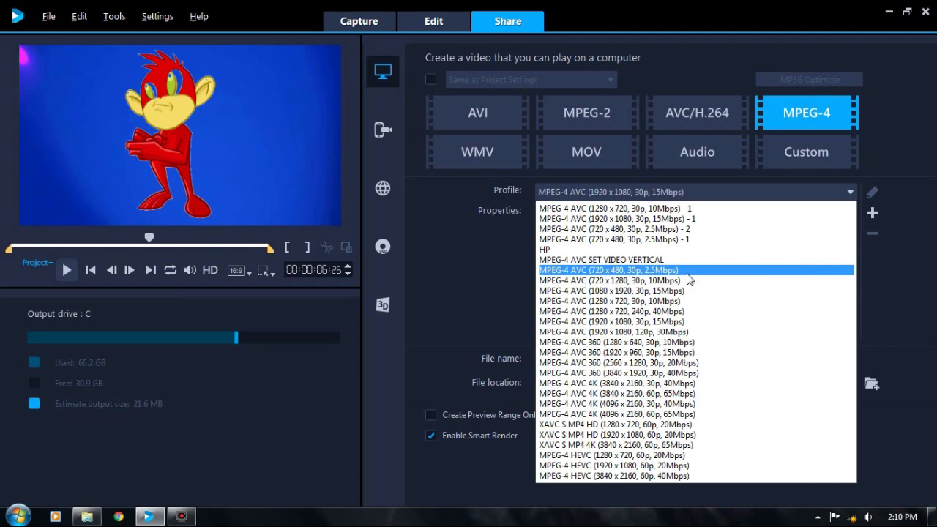
left_click(691, 270)
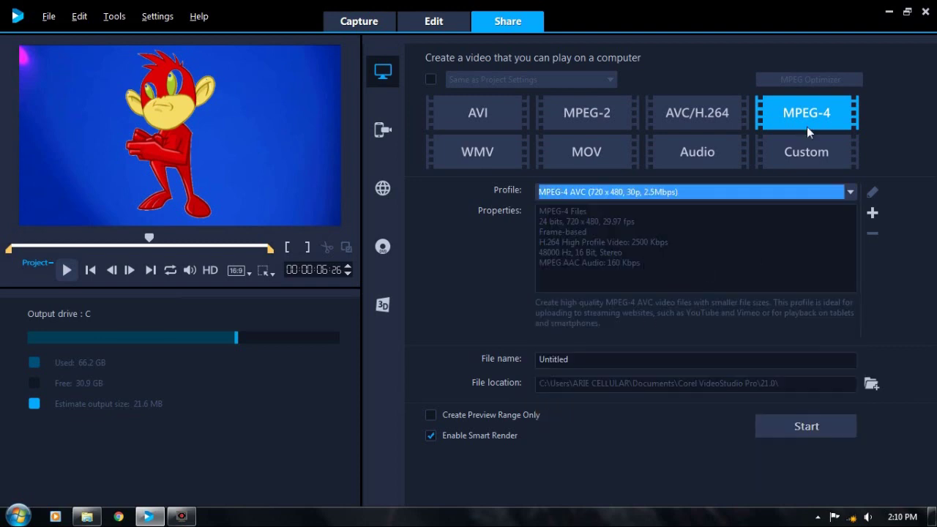
left_click(588, 358)
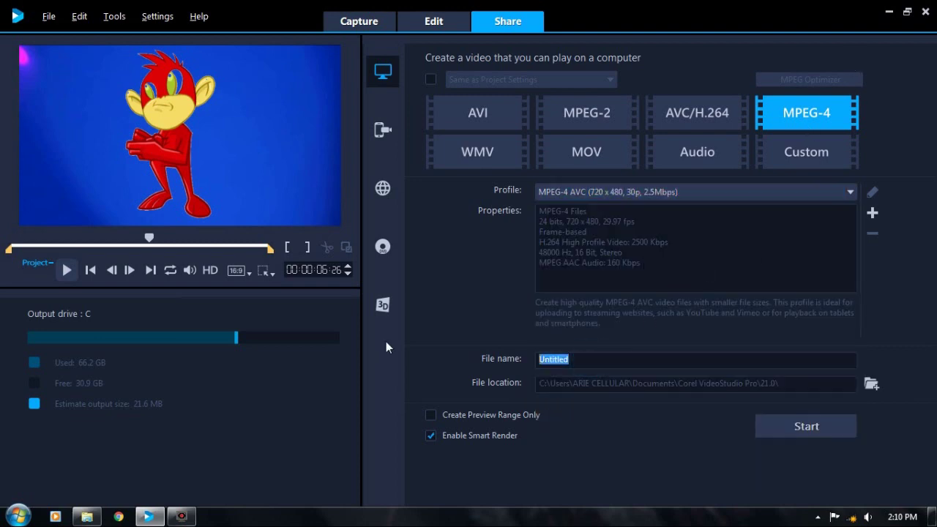
type("contoh gambar gif")
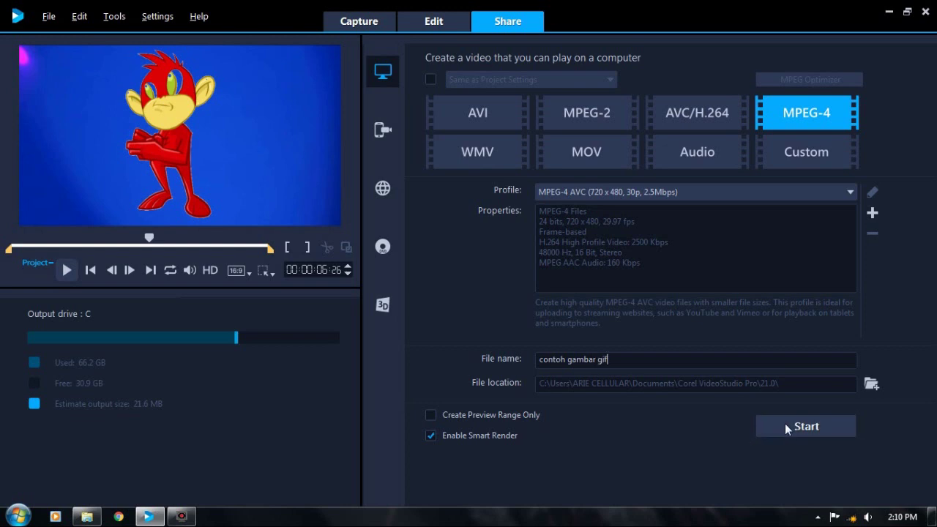
left_click(789, 428)
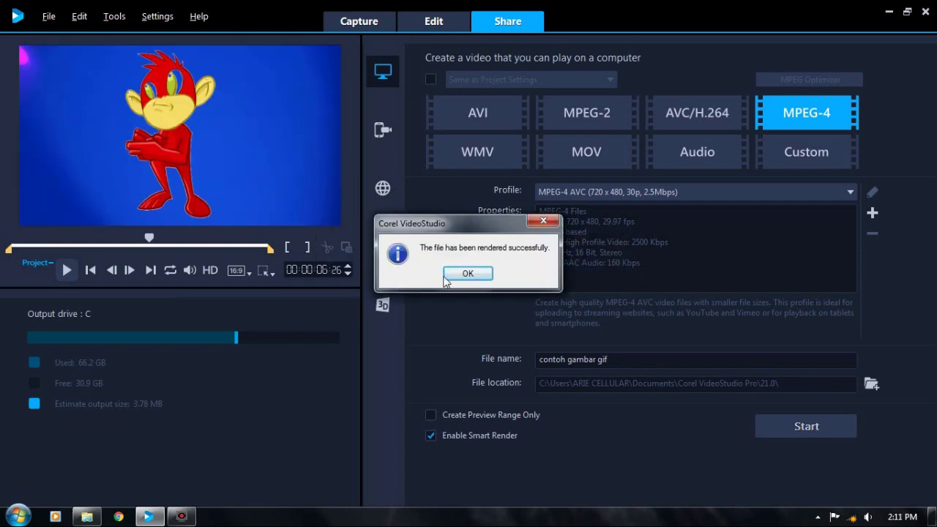
left_click(459, 274)
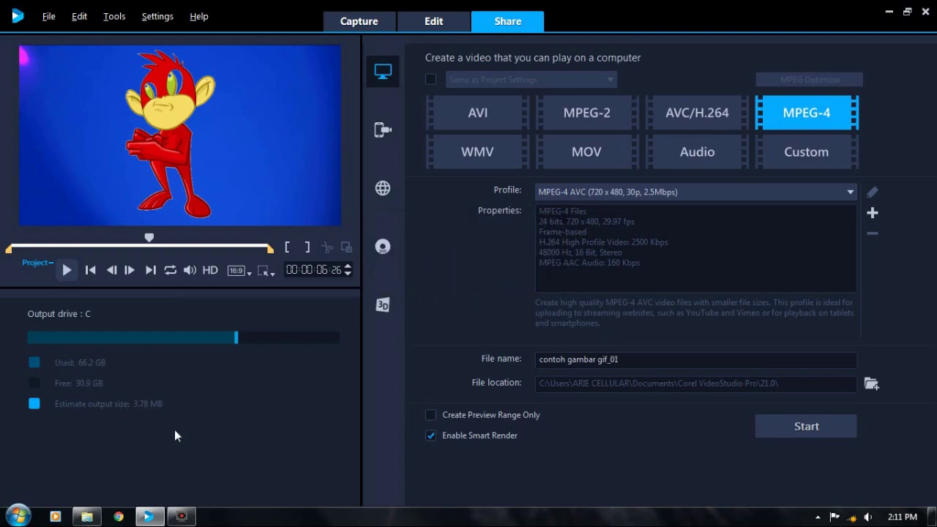
Step: Switch to Windows Explorer and open the 21.0 folder inside Corel VideoStudio Pro in the Documents library
left_click(86, 517)
left_click(71, 163)
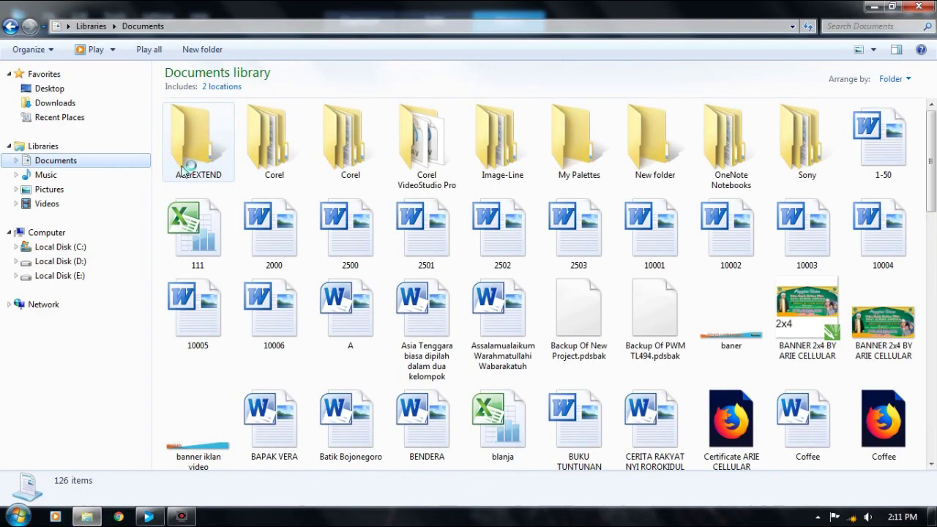
double_click(419, 158)
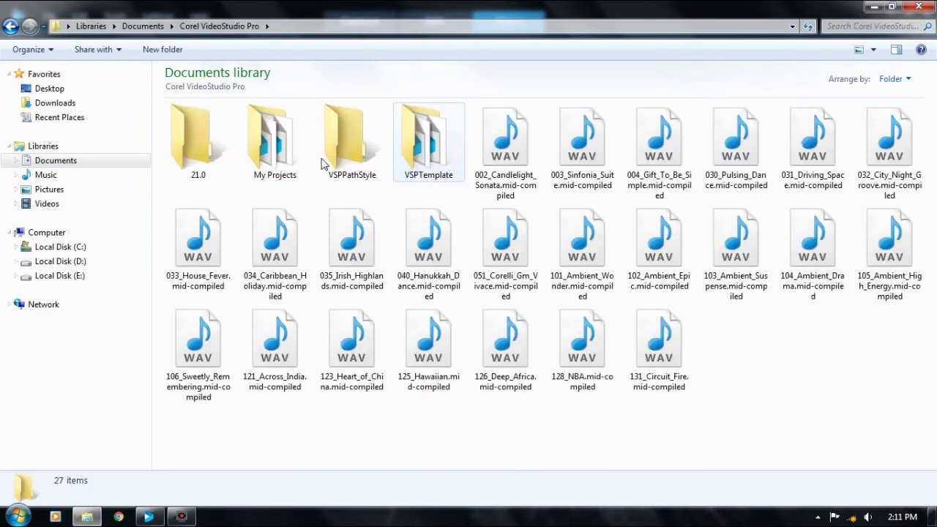
double_click(216, 150)
Step: Play the rendered contoh gambar gif video, and return to the Edit workspace in VideoStudio
left_click(353, 272)
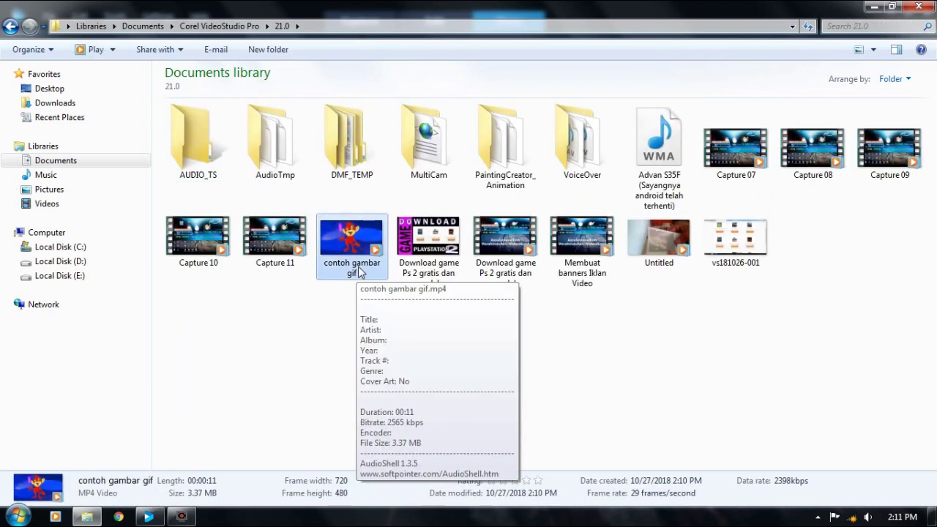
double_click(358, 273)
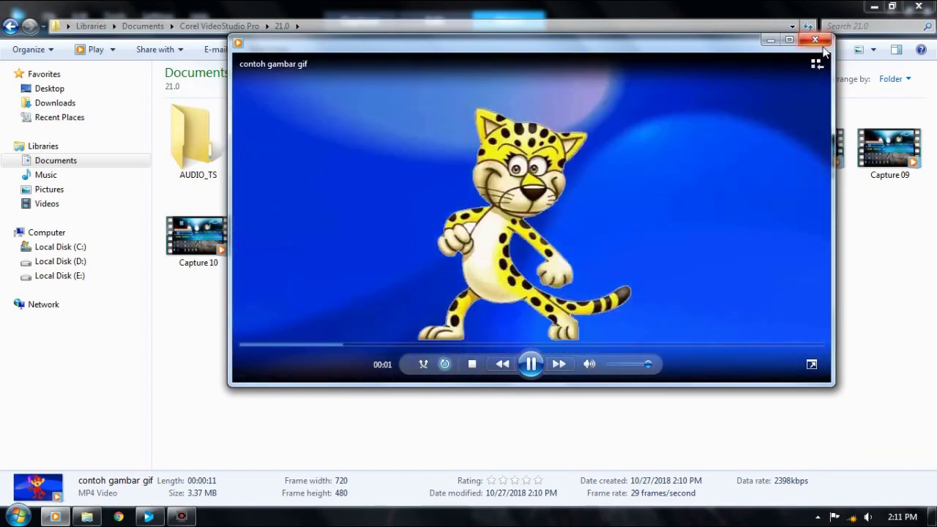
left_click(820, 42)
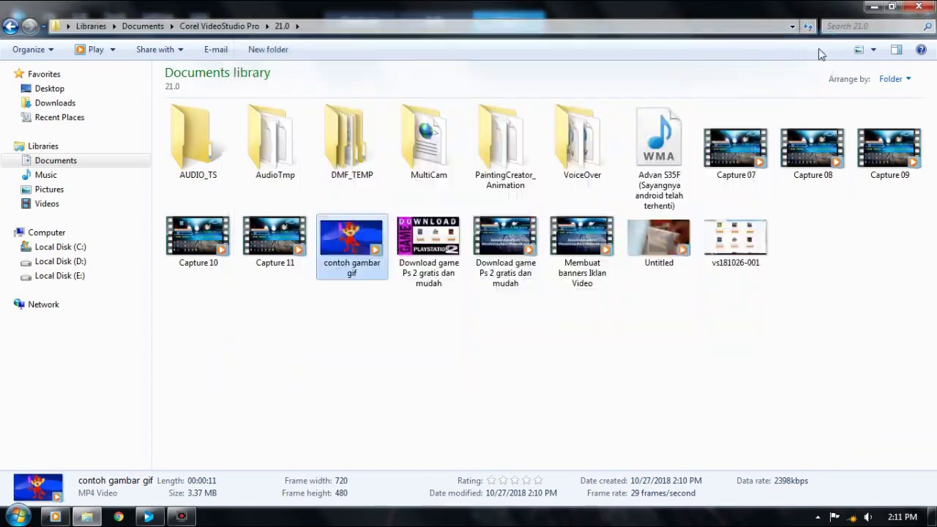
left_click(919, 6)
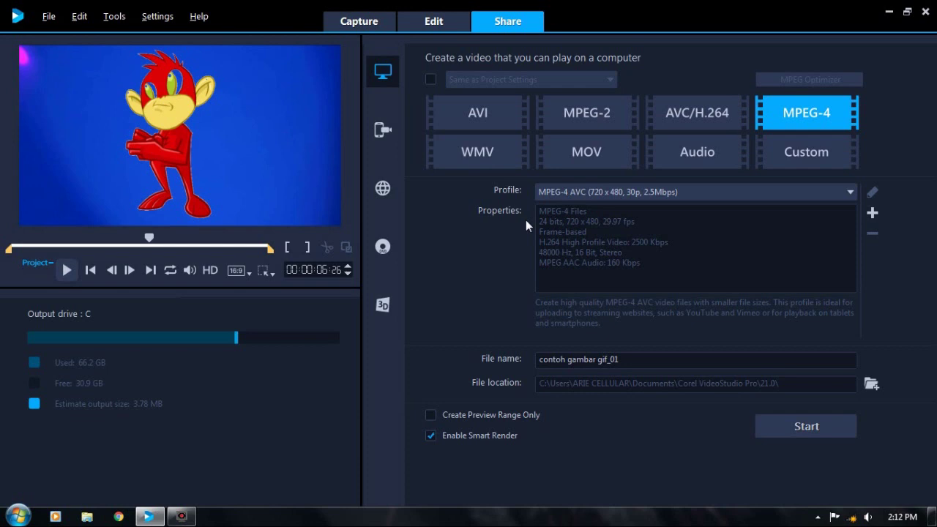
left_click(424, 27)
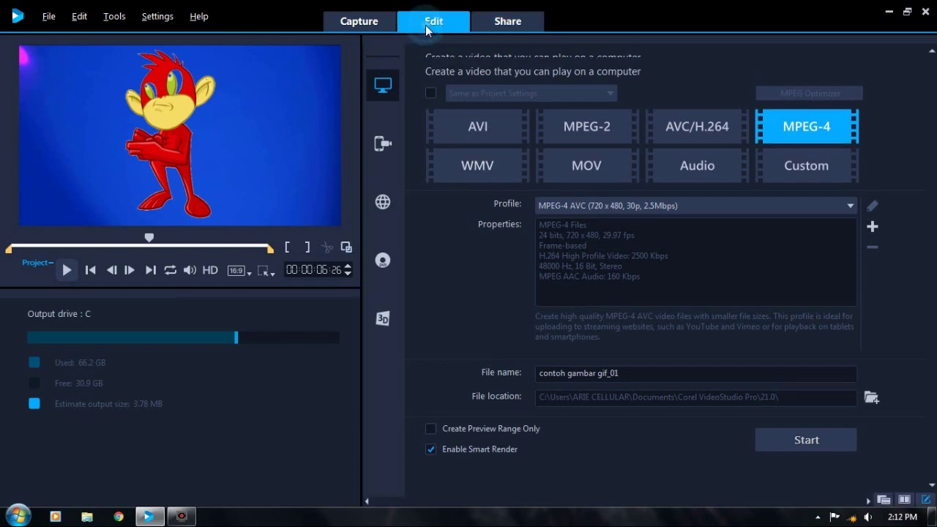